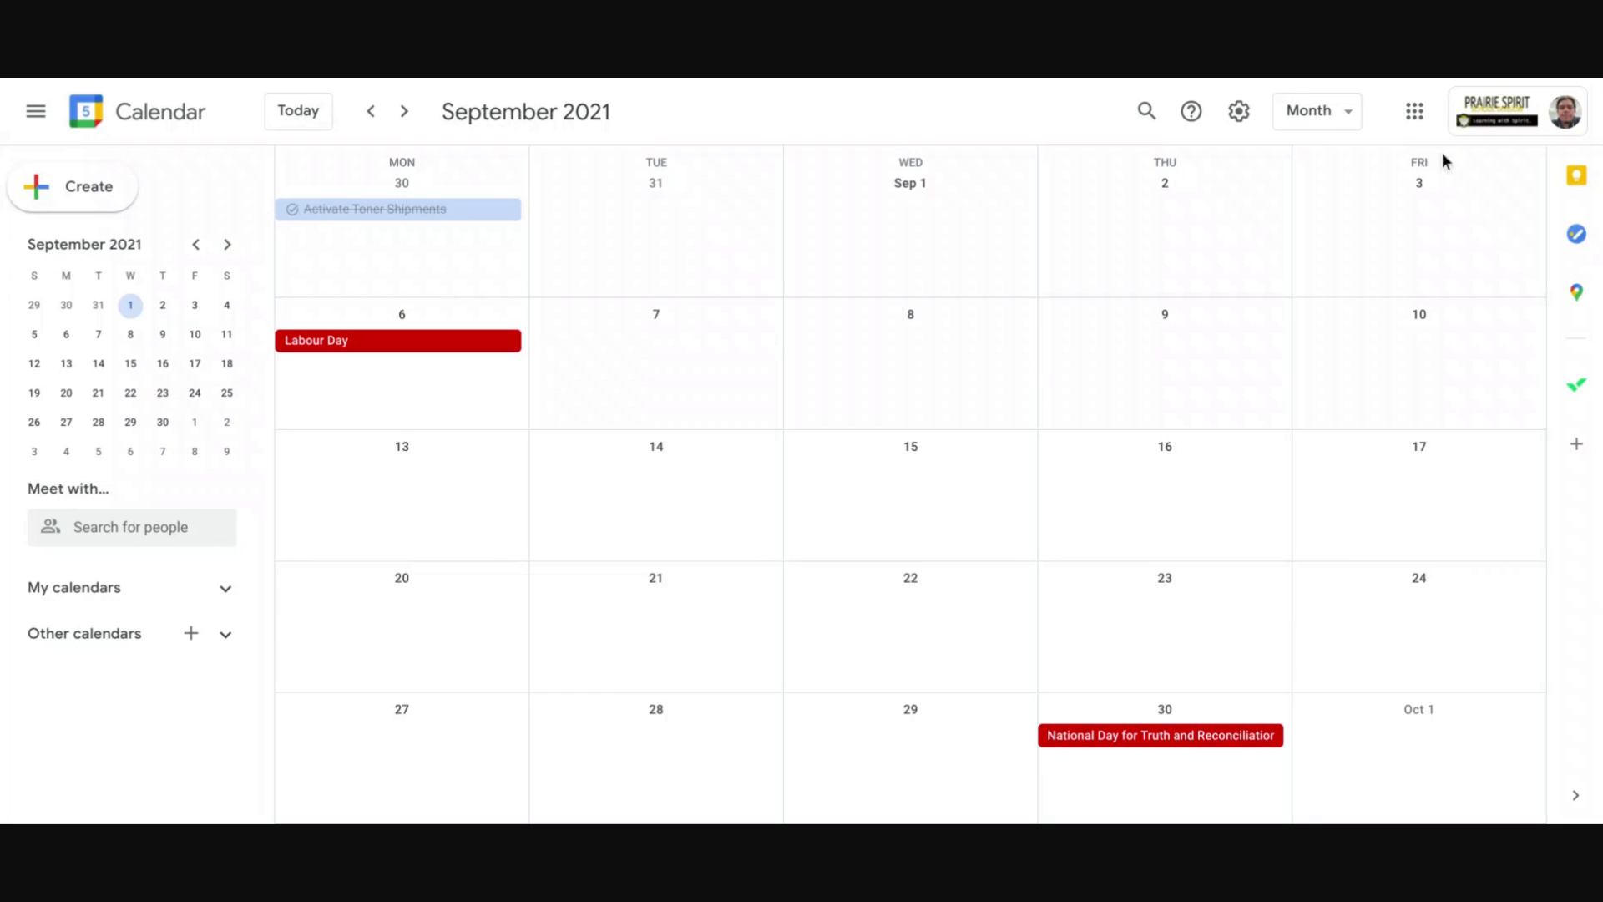
click(1415, 115)
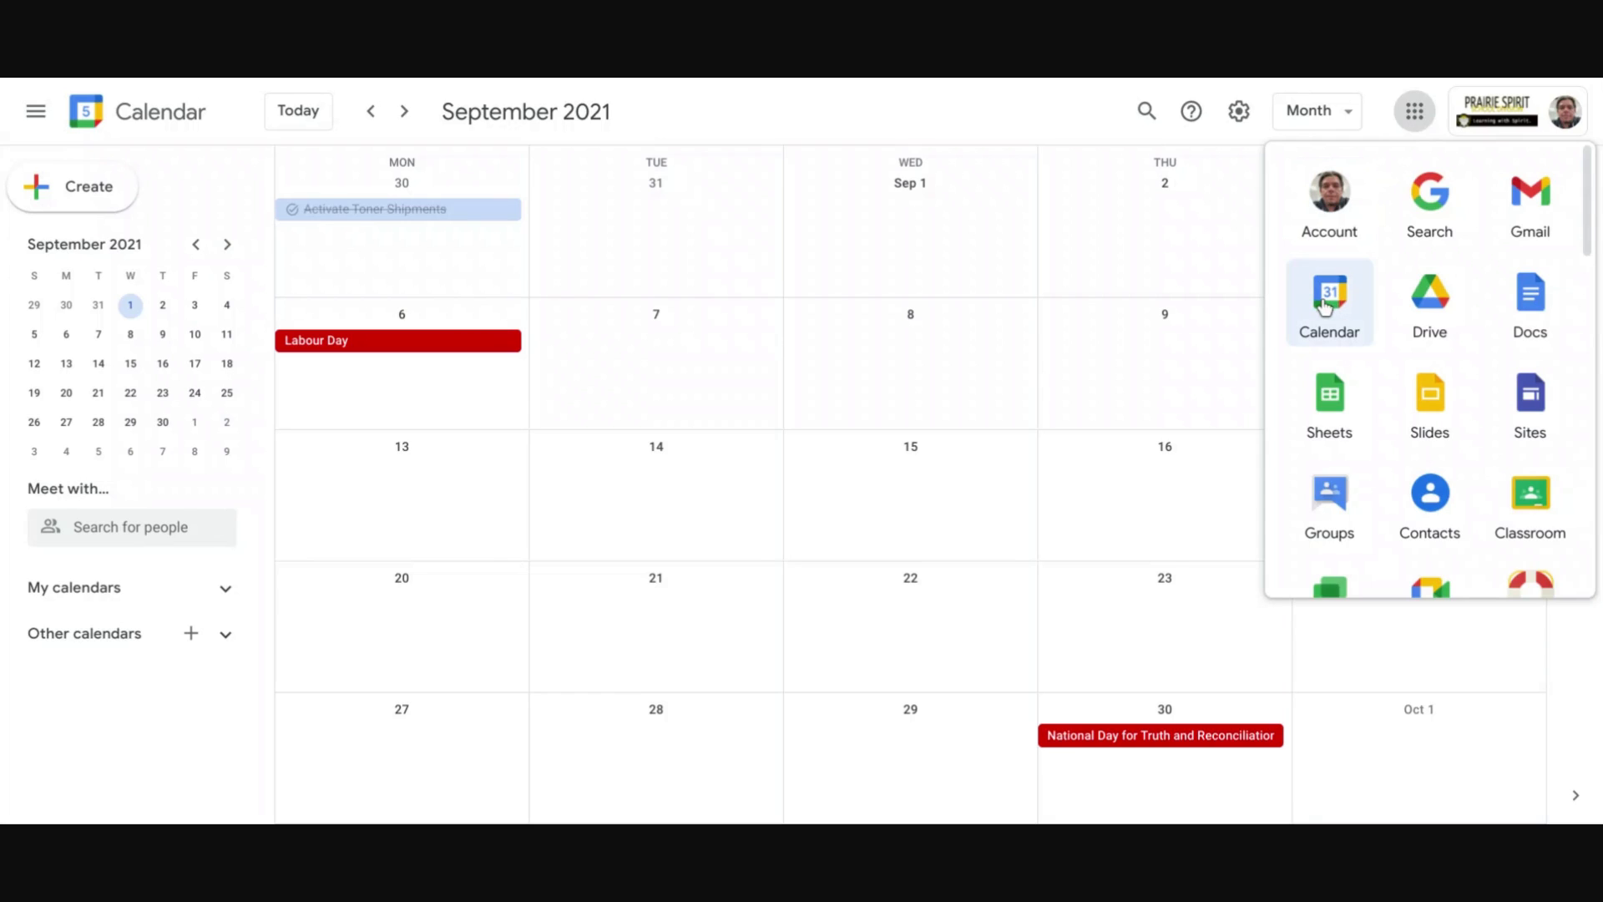
click(967, 101)
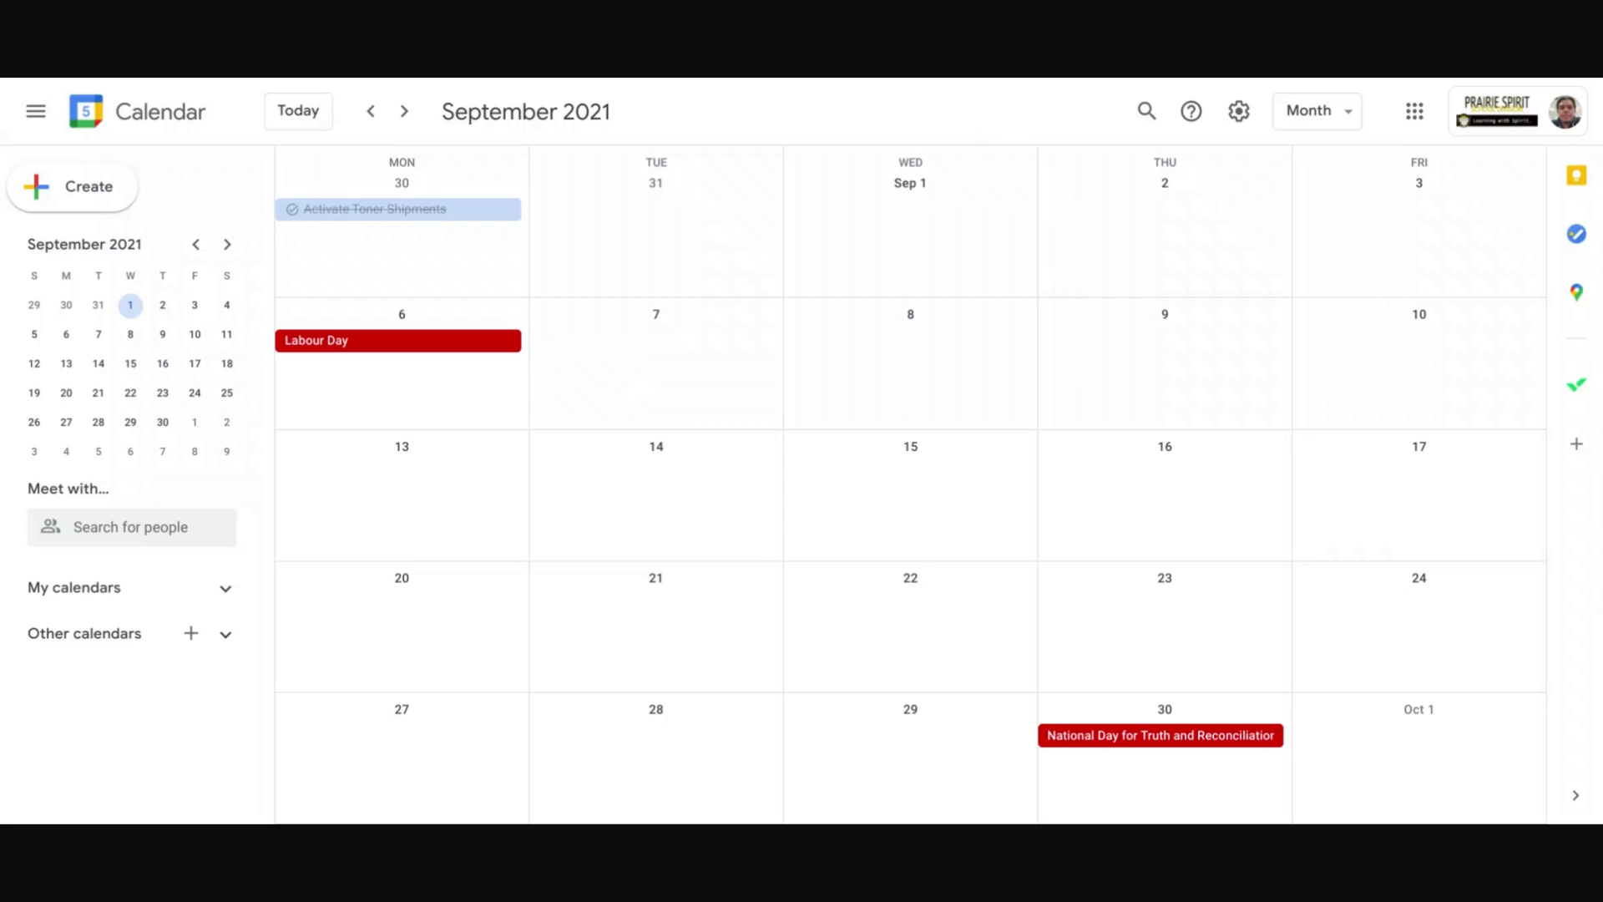
Start a new event on Tuesday, September 7 and title it "Design & Draft"
click(649, 361)
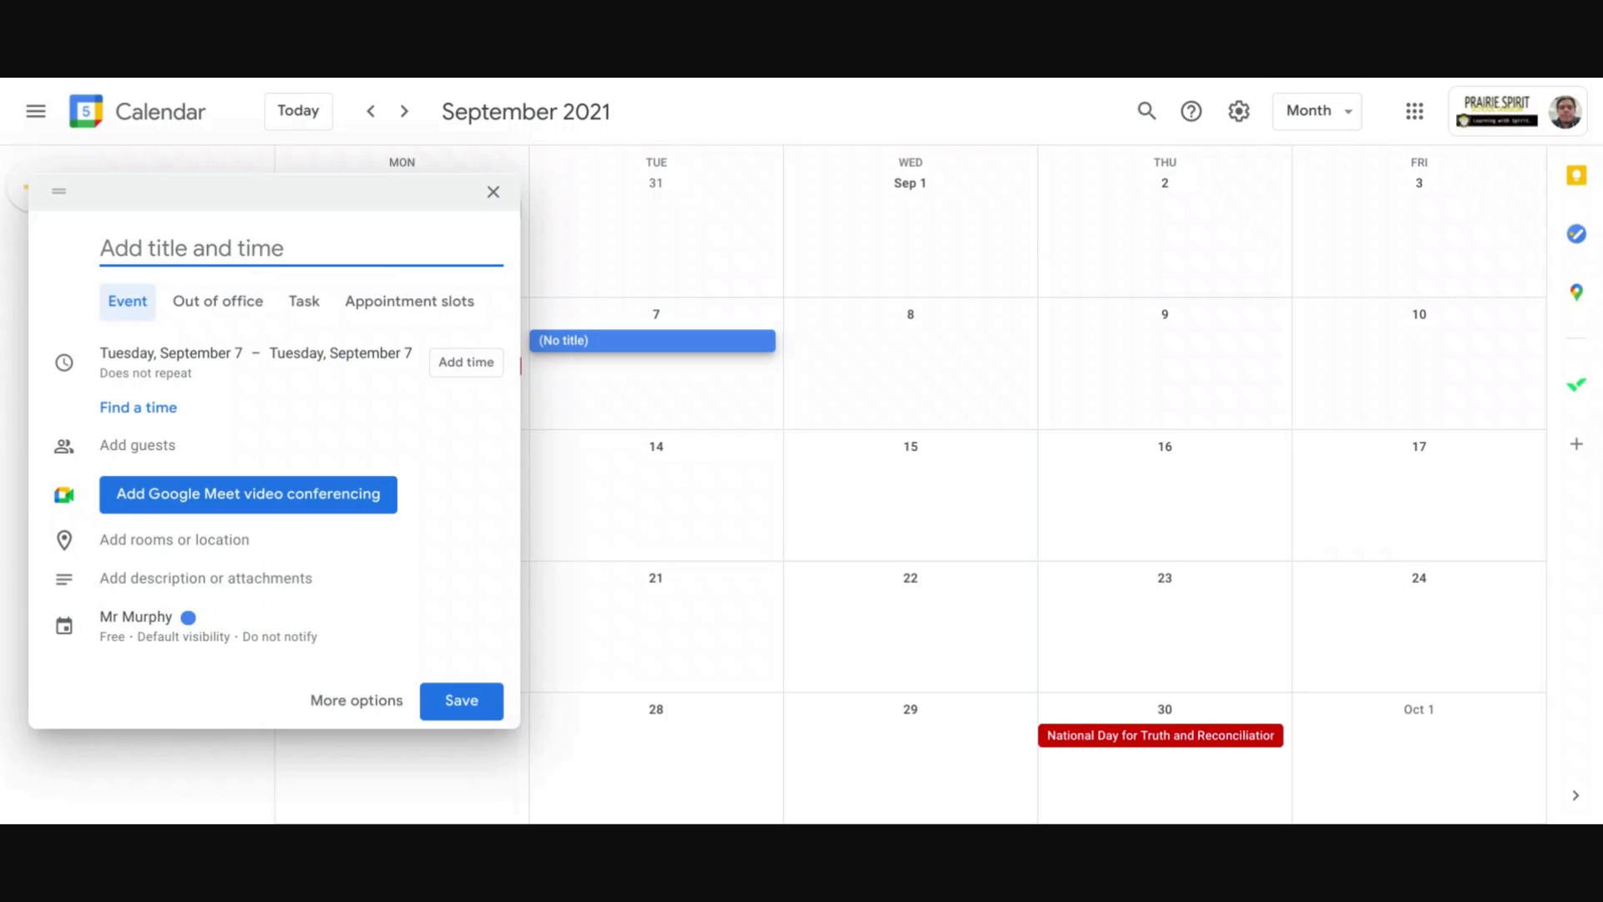
text(Design & r)
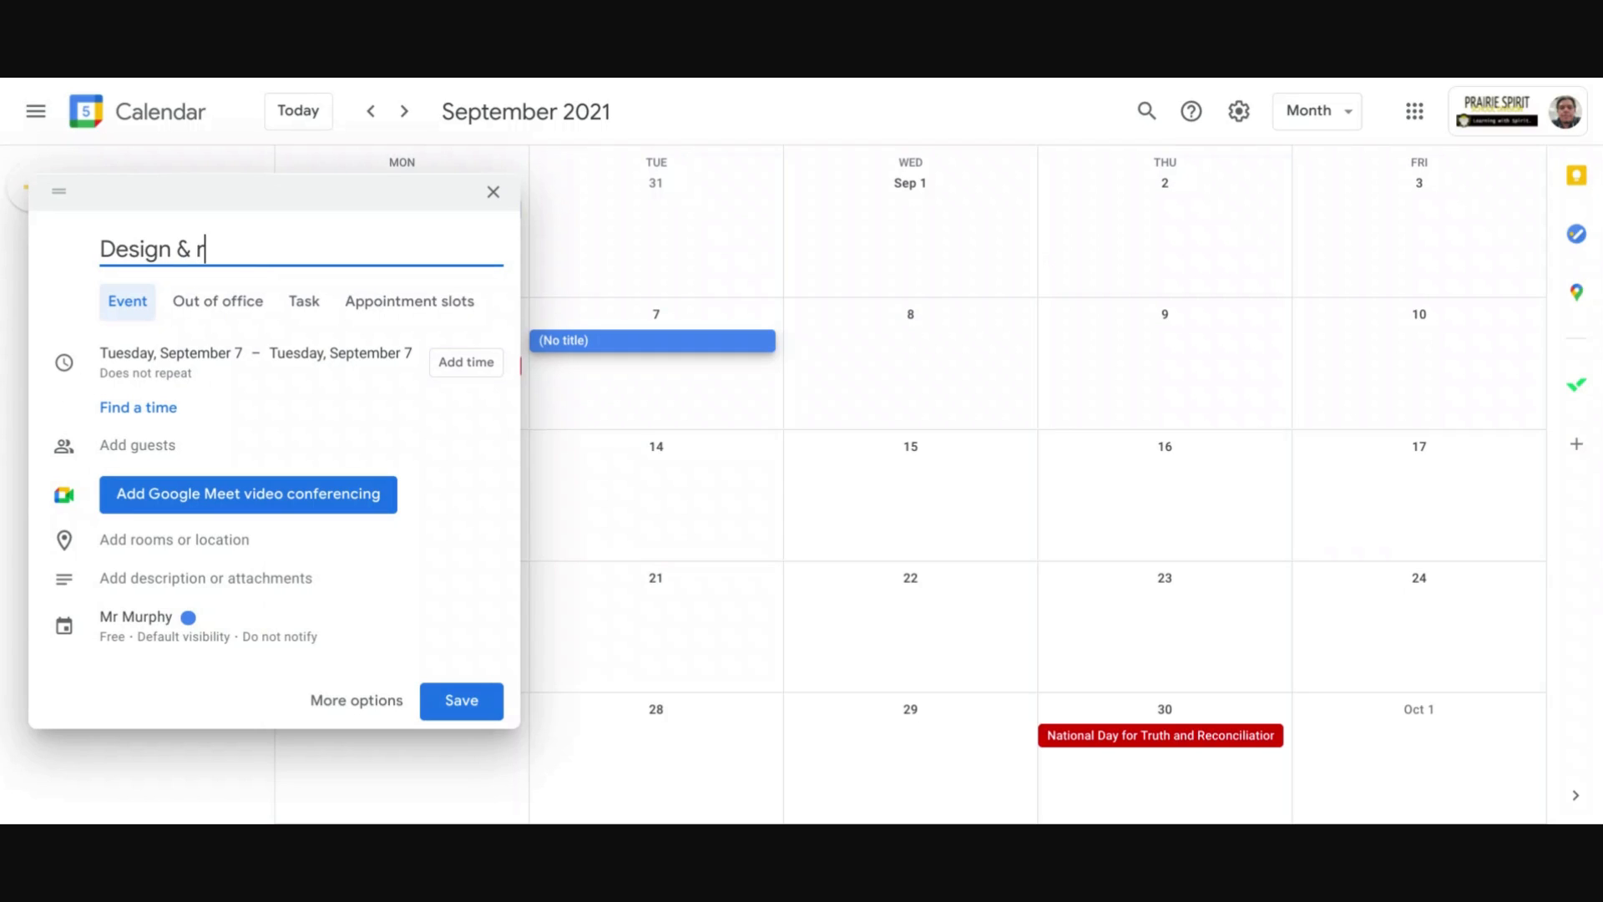
key(BackSpace)
text(Draft)
Make the Design & Draft event timed, with a start time of 9:00am
click(455, 367)
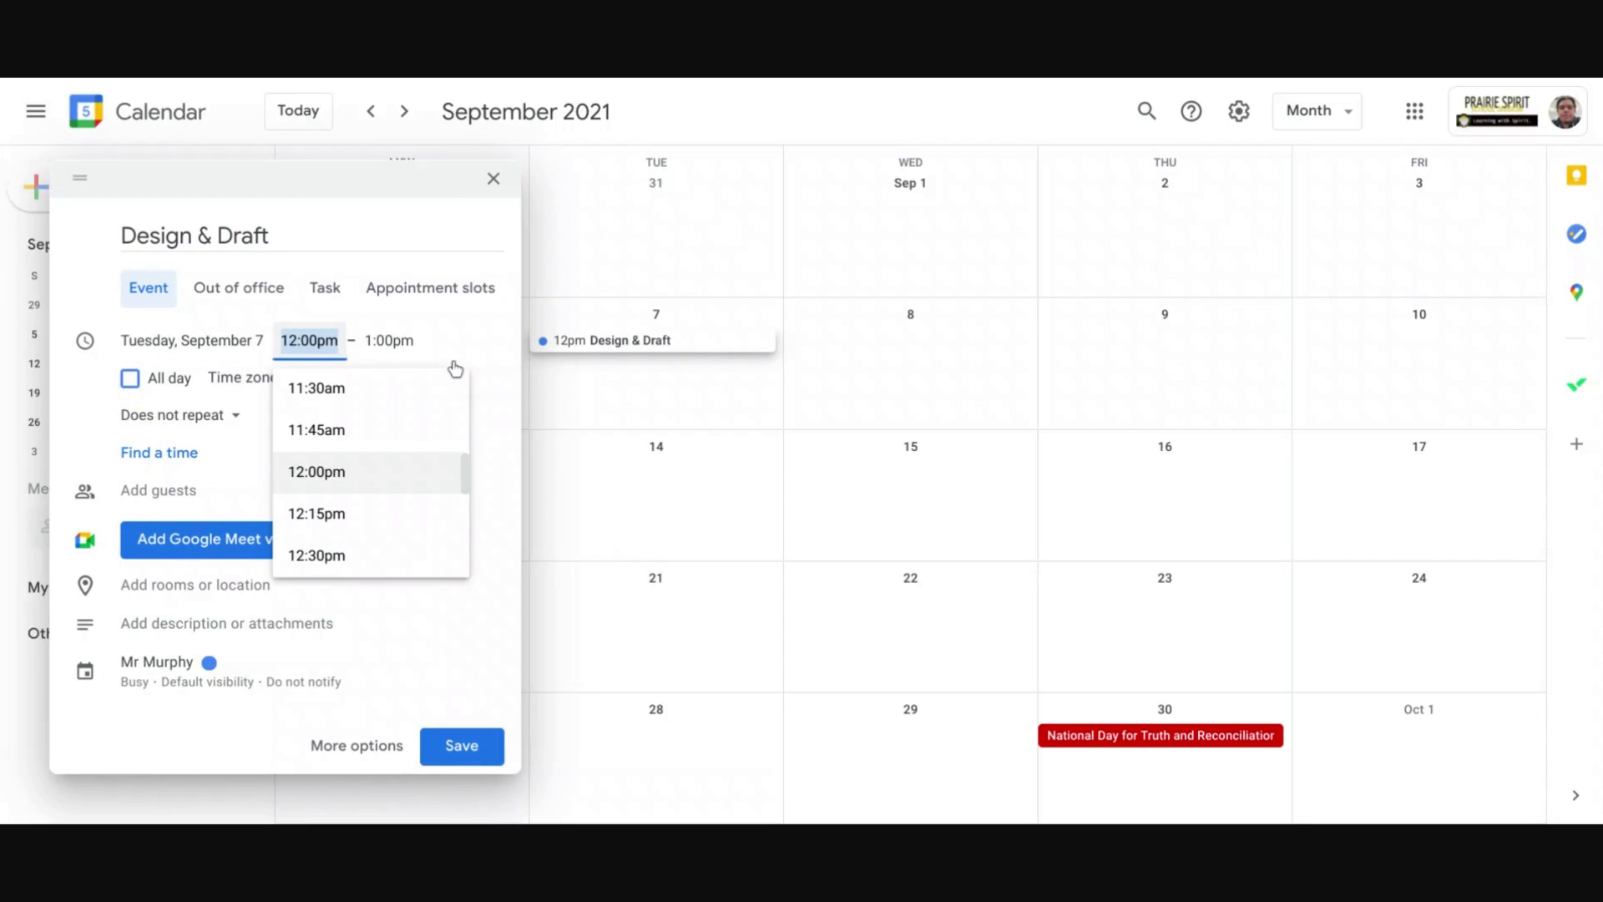
scroll(392, 424, up, 1)
scroll(393, 424, up, 5)
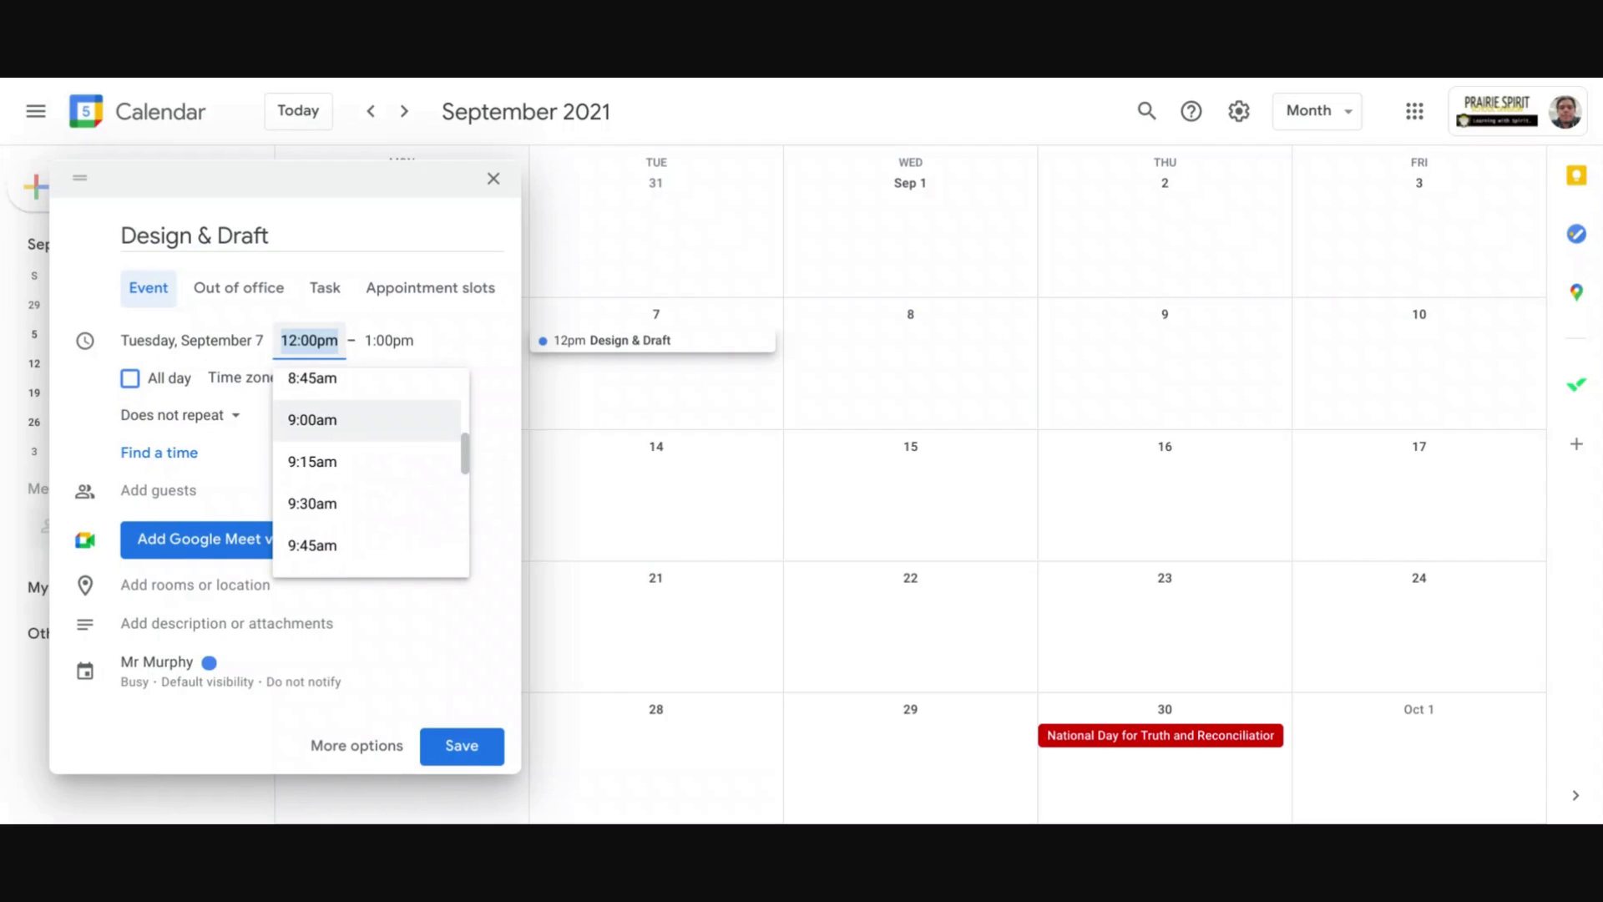
click(393, 420)
Set the Design & Draft event's end time to 10:14am
click(388, 343)
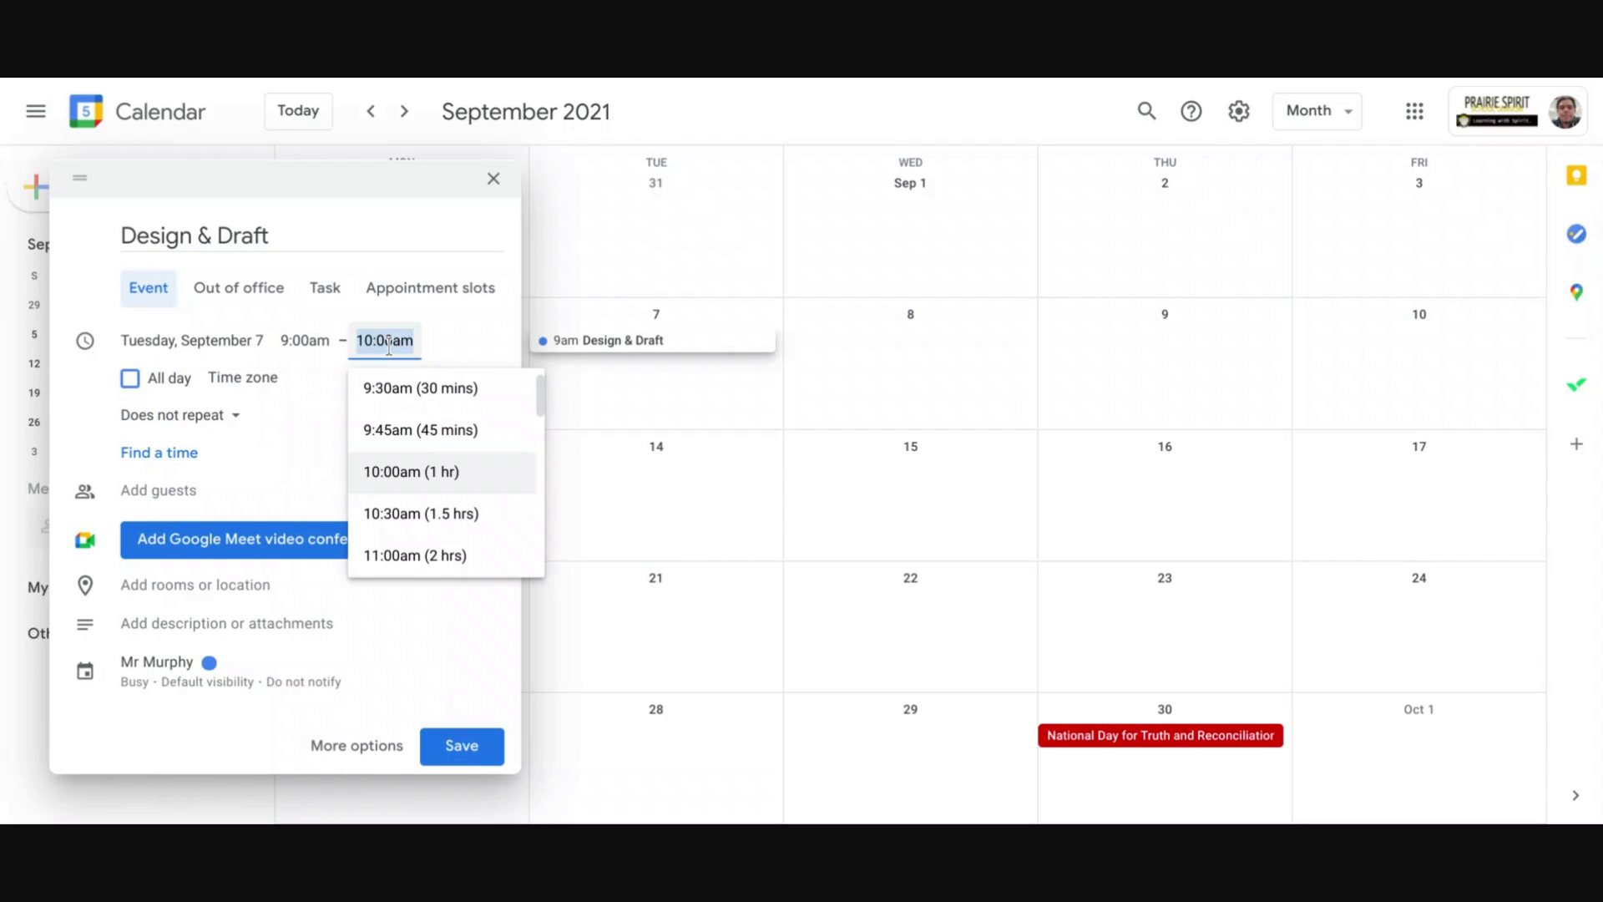
click(396, 491)
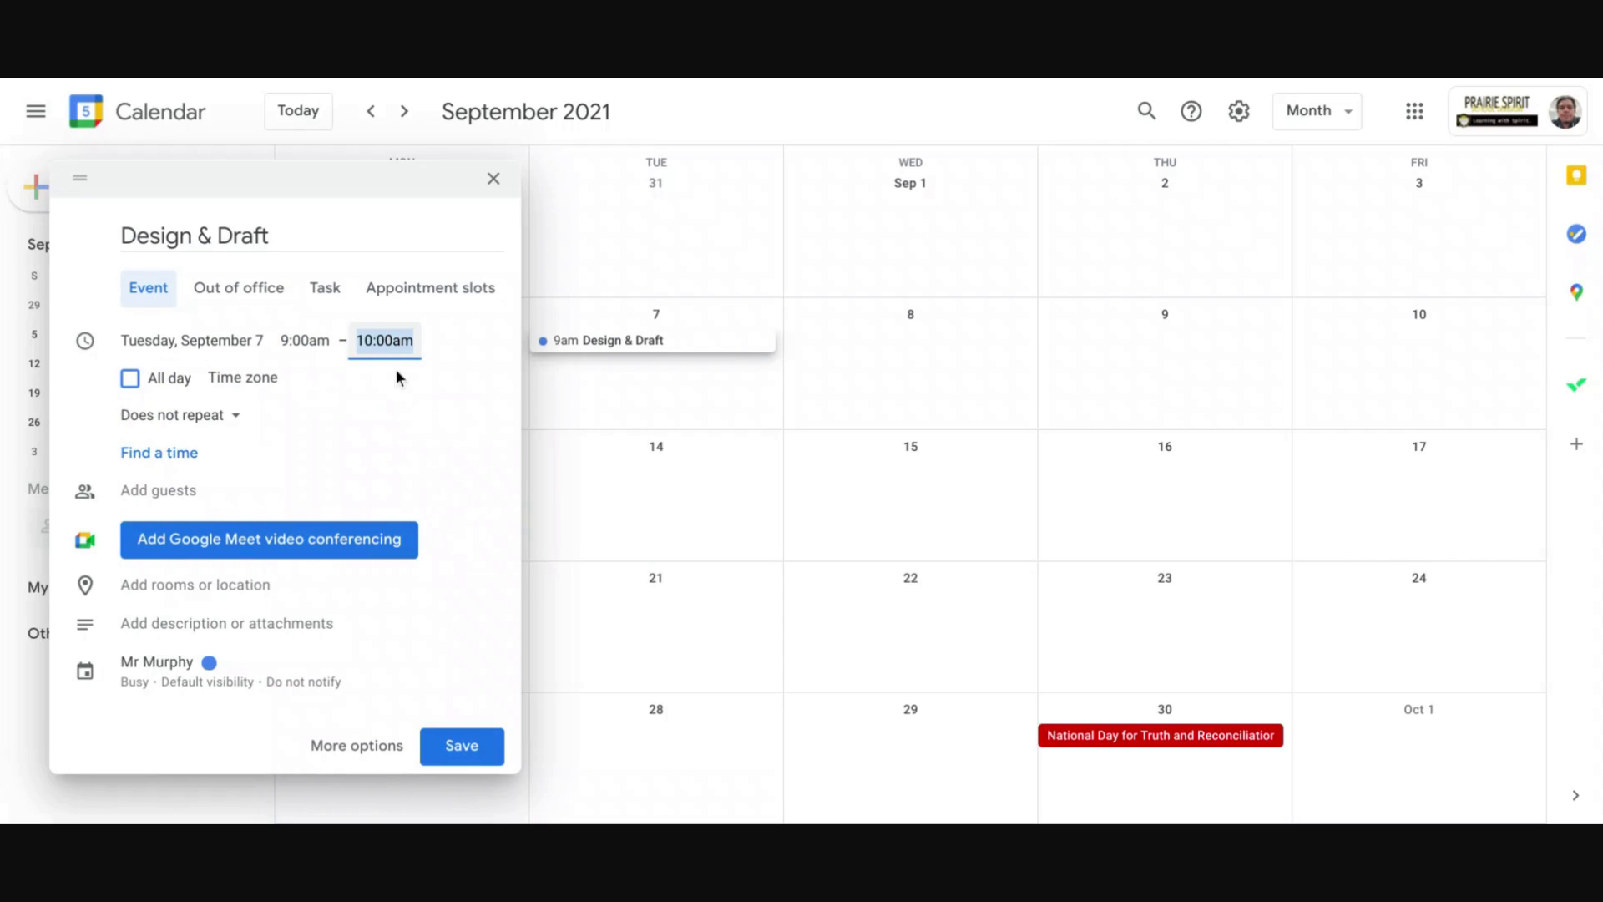
click(393, 343)
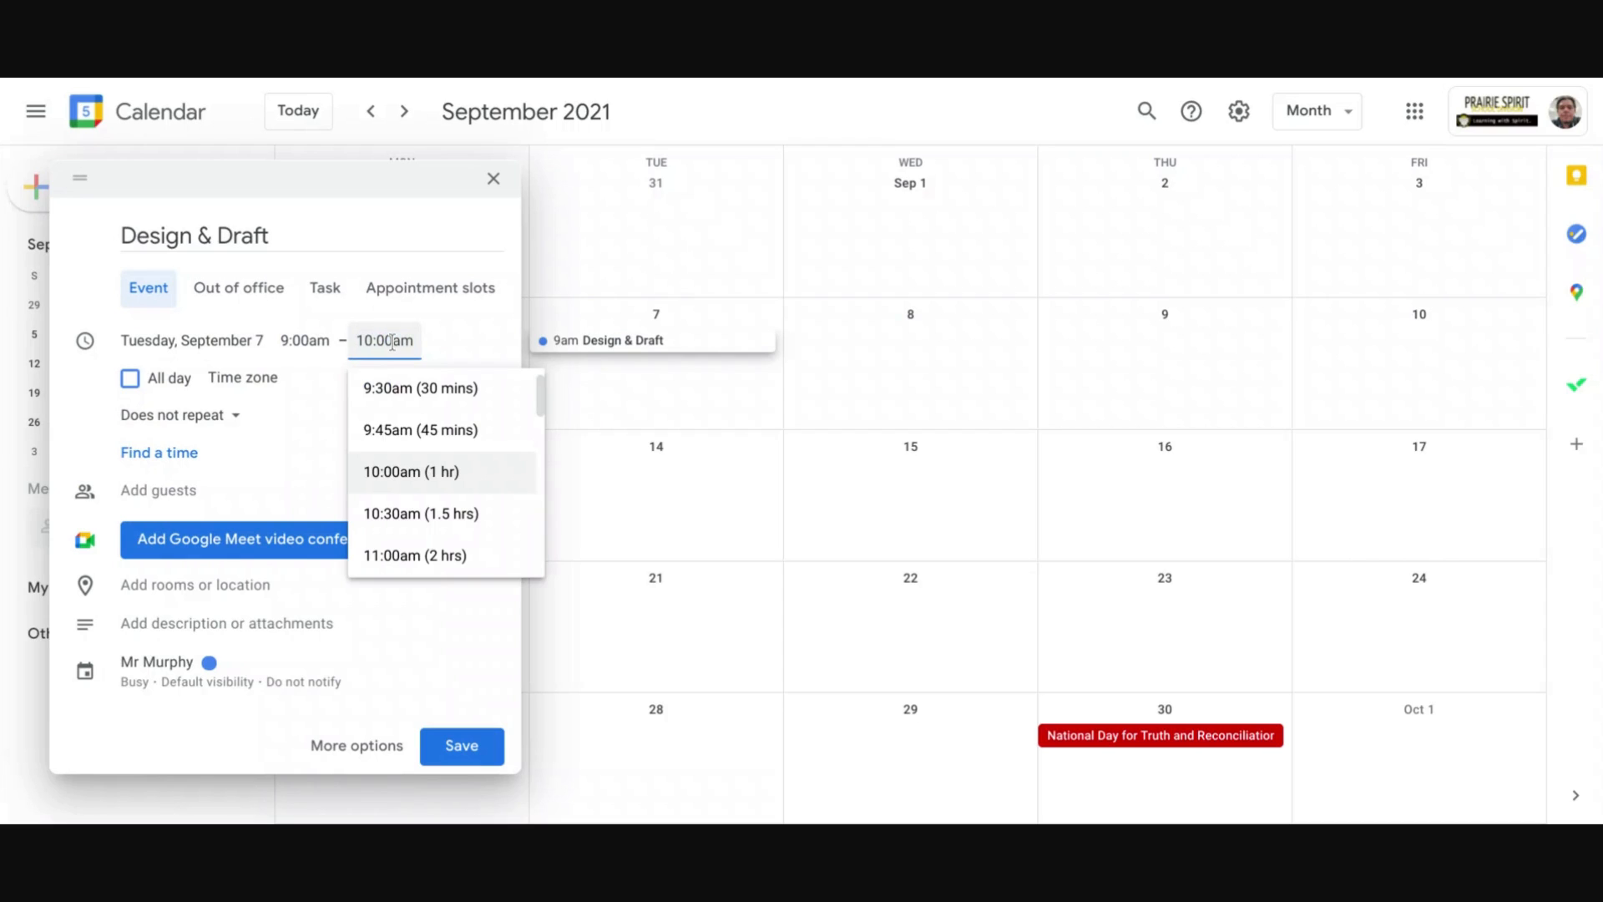
key(shift+Left)
key(shift+Left)
text(14)
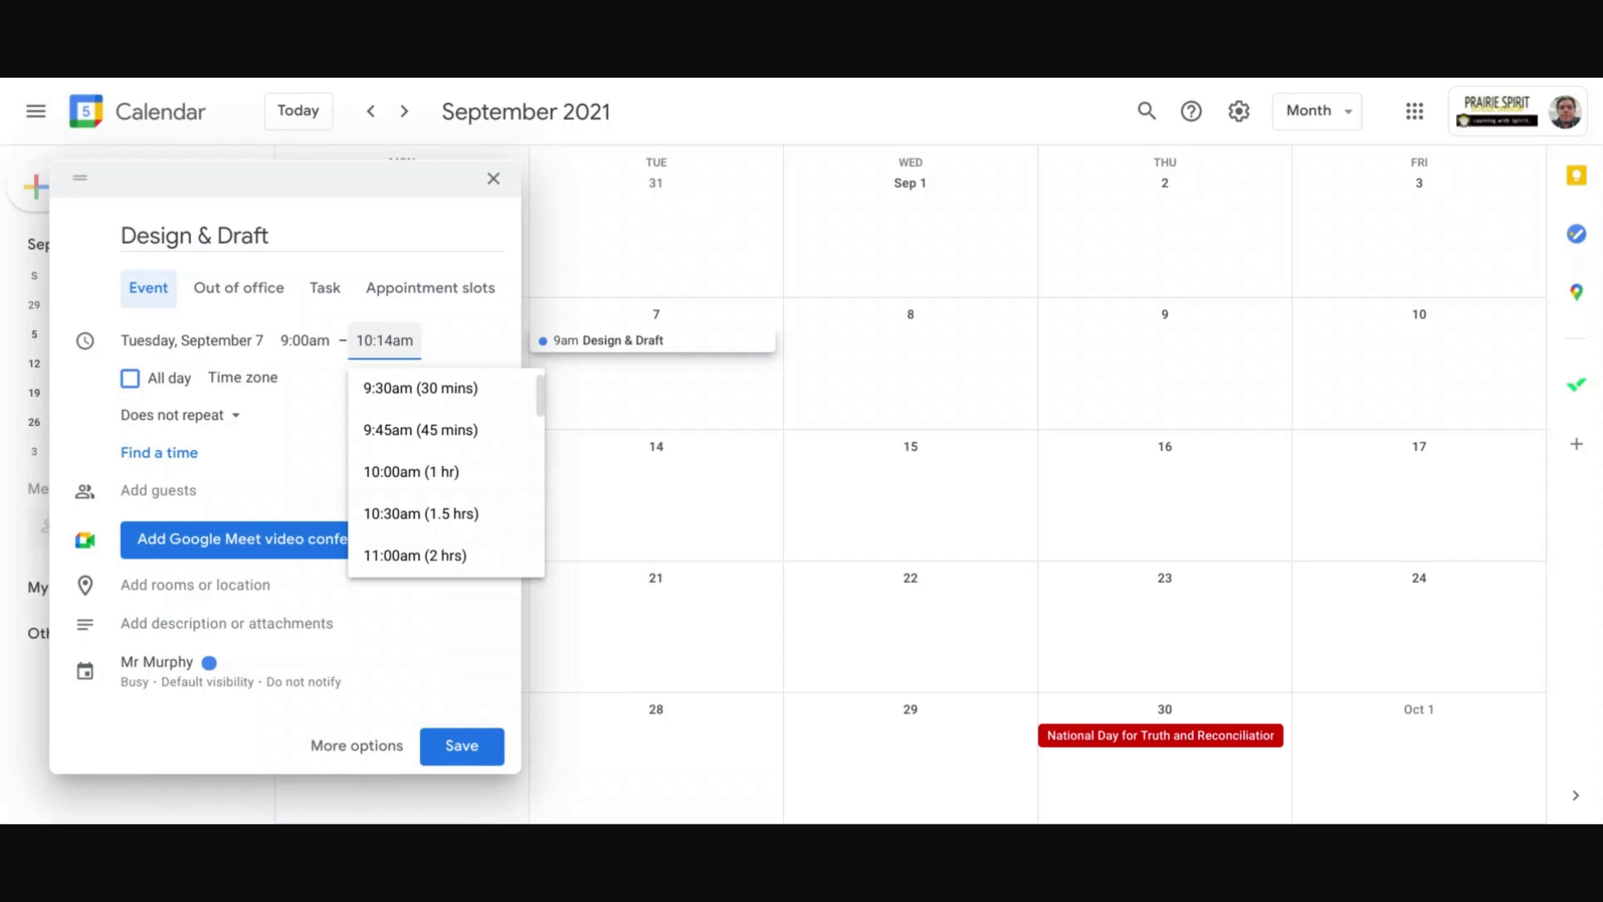
key(Return)
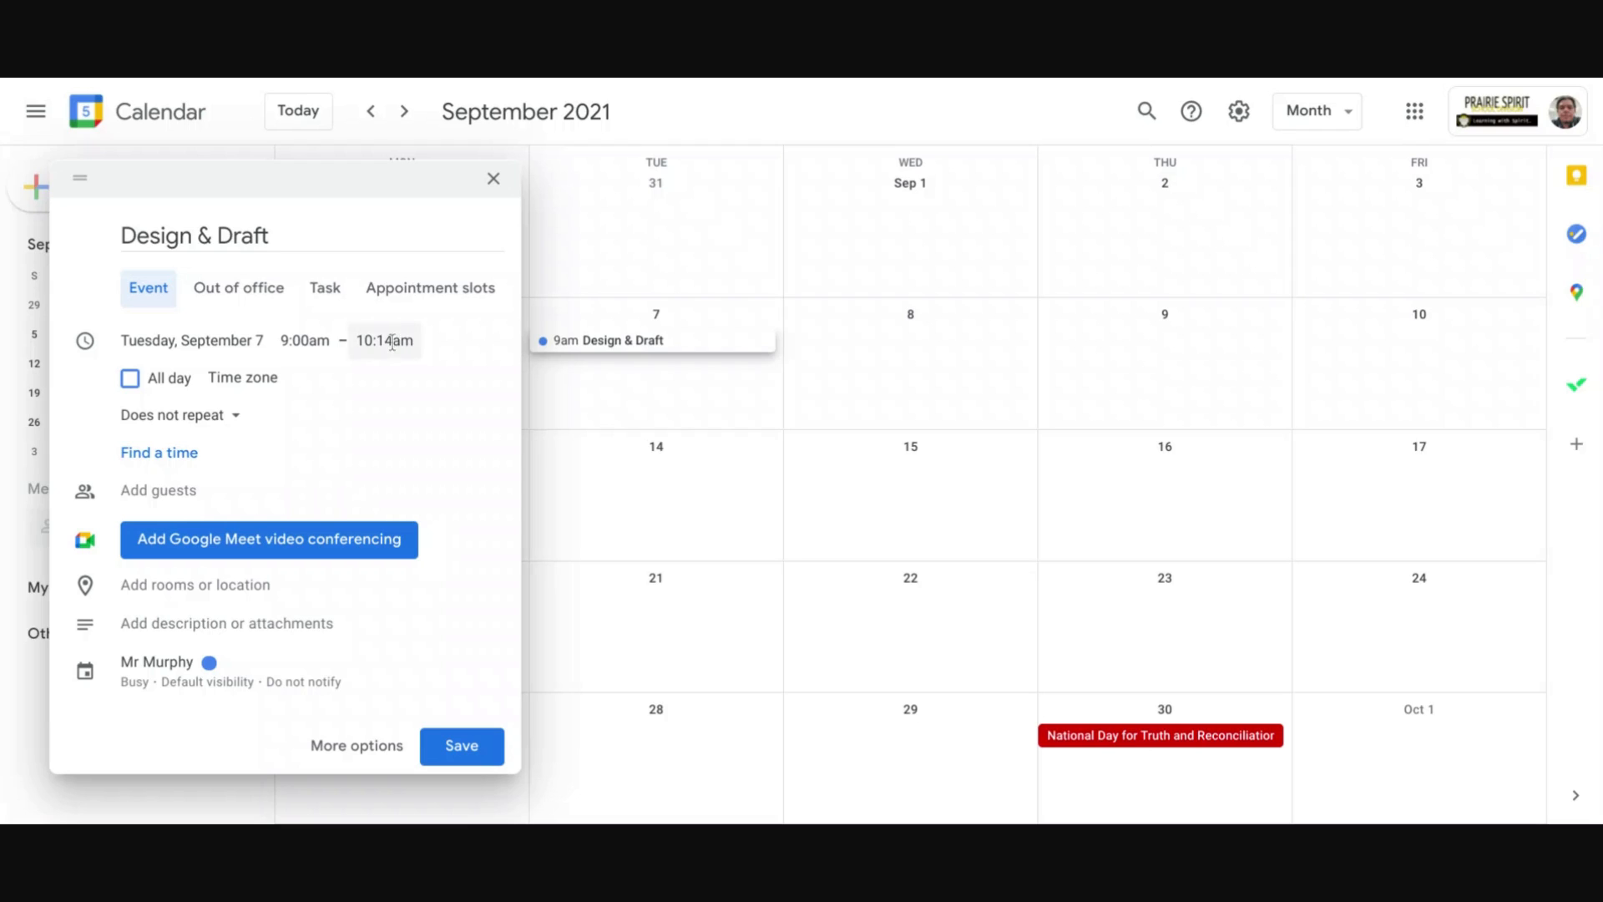
Give the event a custom weekly recurrence that repeats on Monday, Tuesday, Wednesday, Thursday and Friday
click(232, 426)
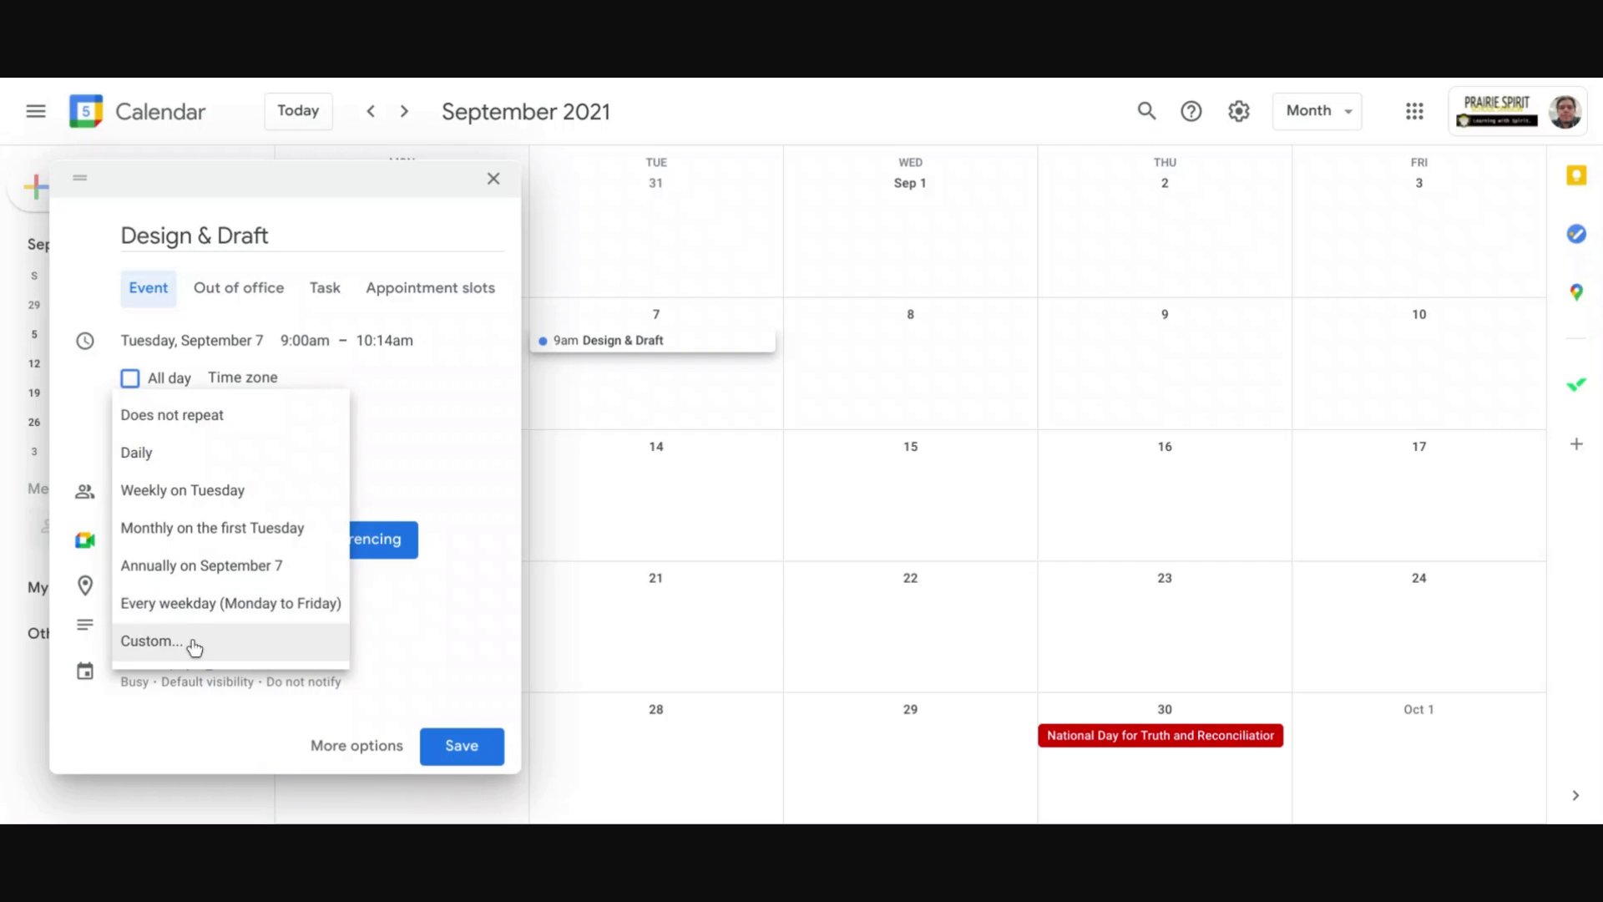
click(151, 641)
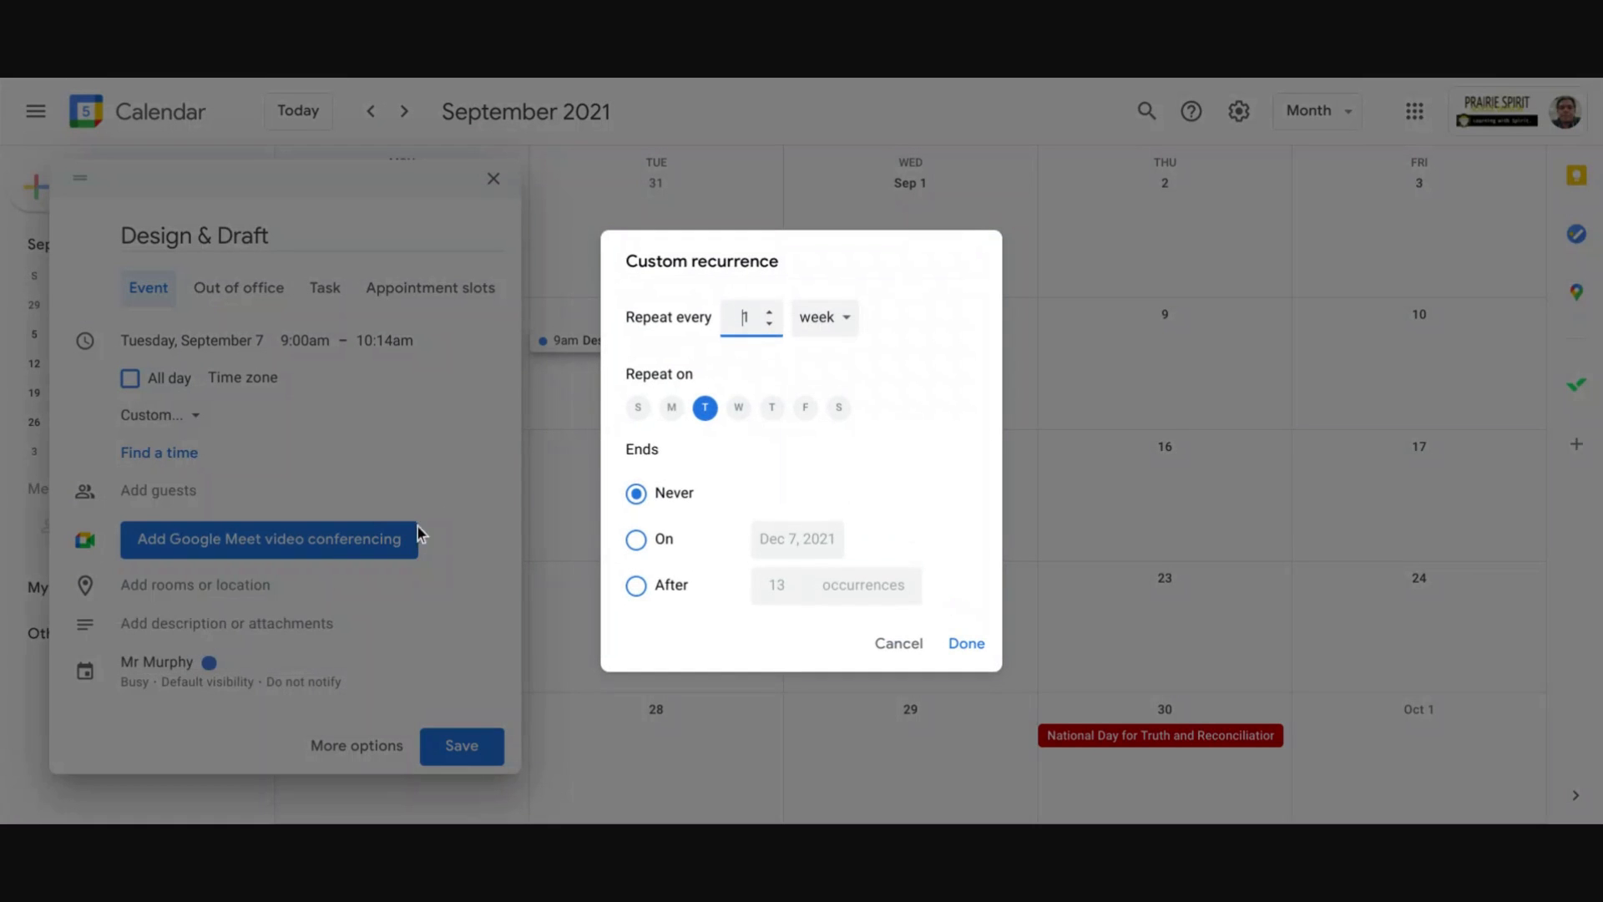
click(672, 413)
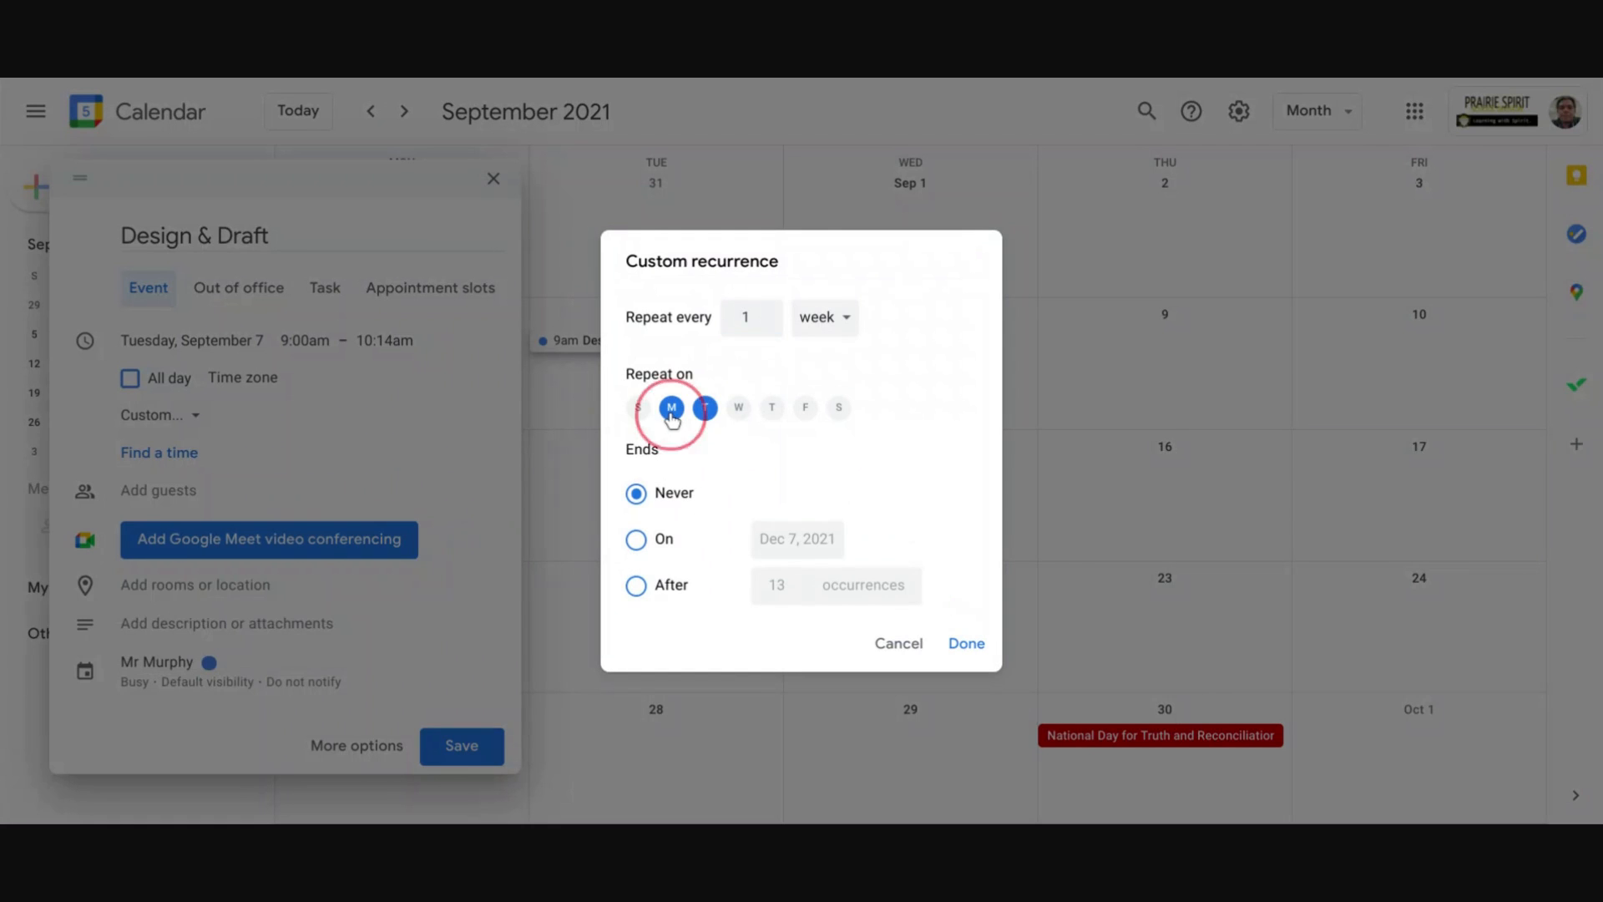
click(738, 409)
click(770, 413)
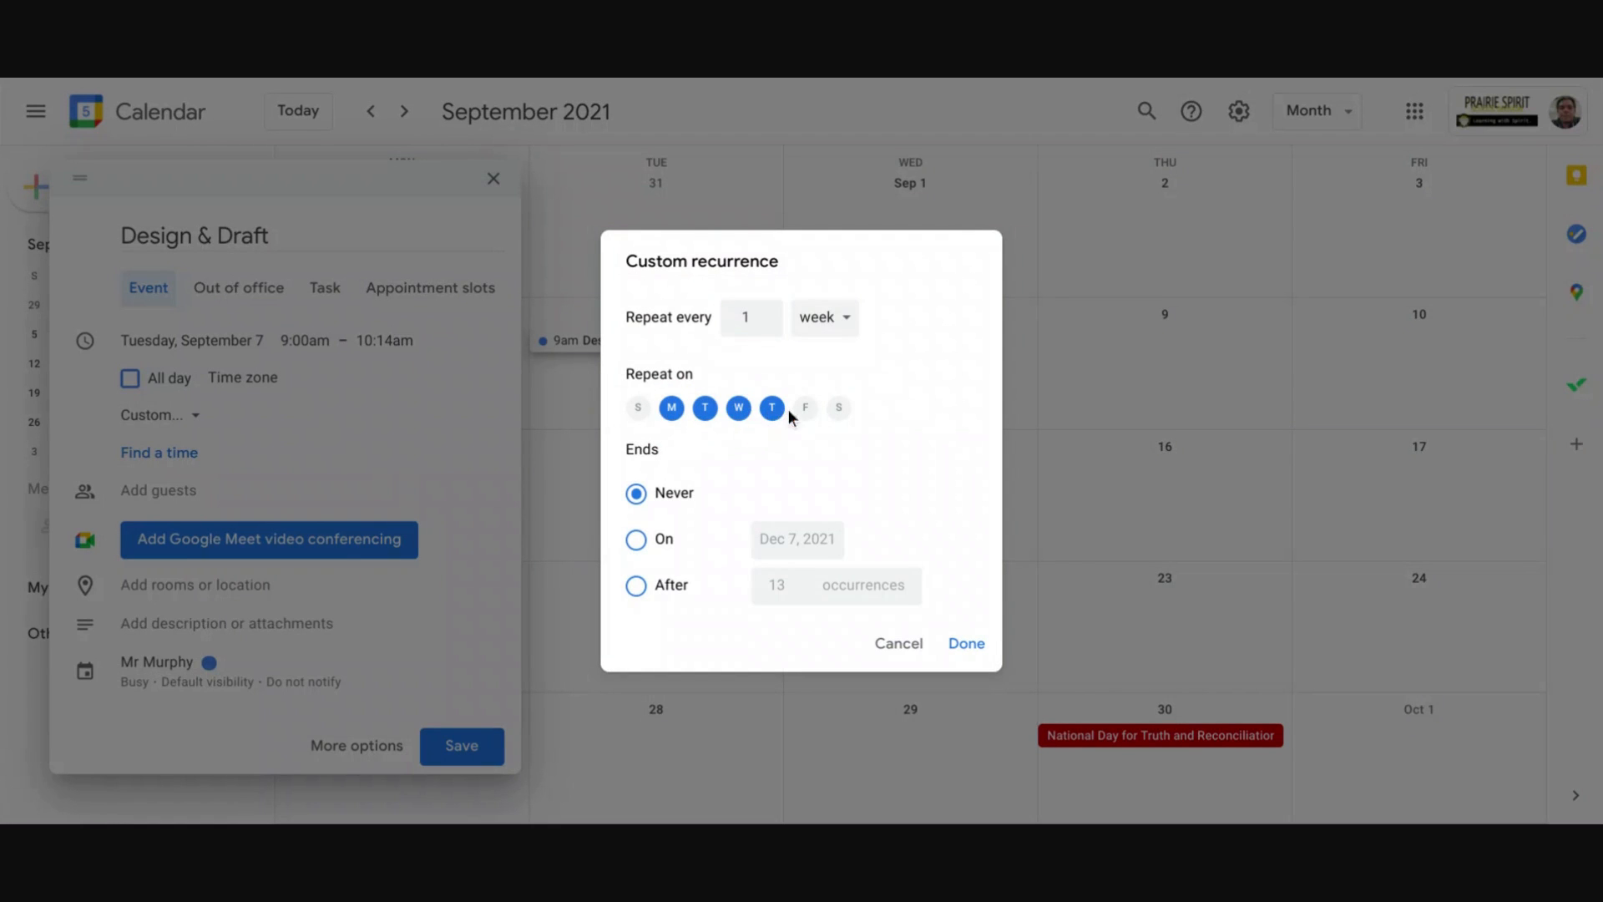
click(807, 414)
End the event's custom recurrence on Feb 4, 2022 and apply the recurrence settings
click(636, 540)
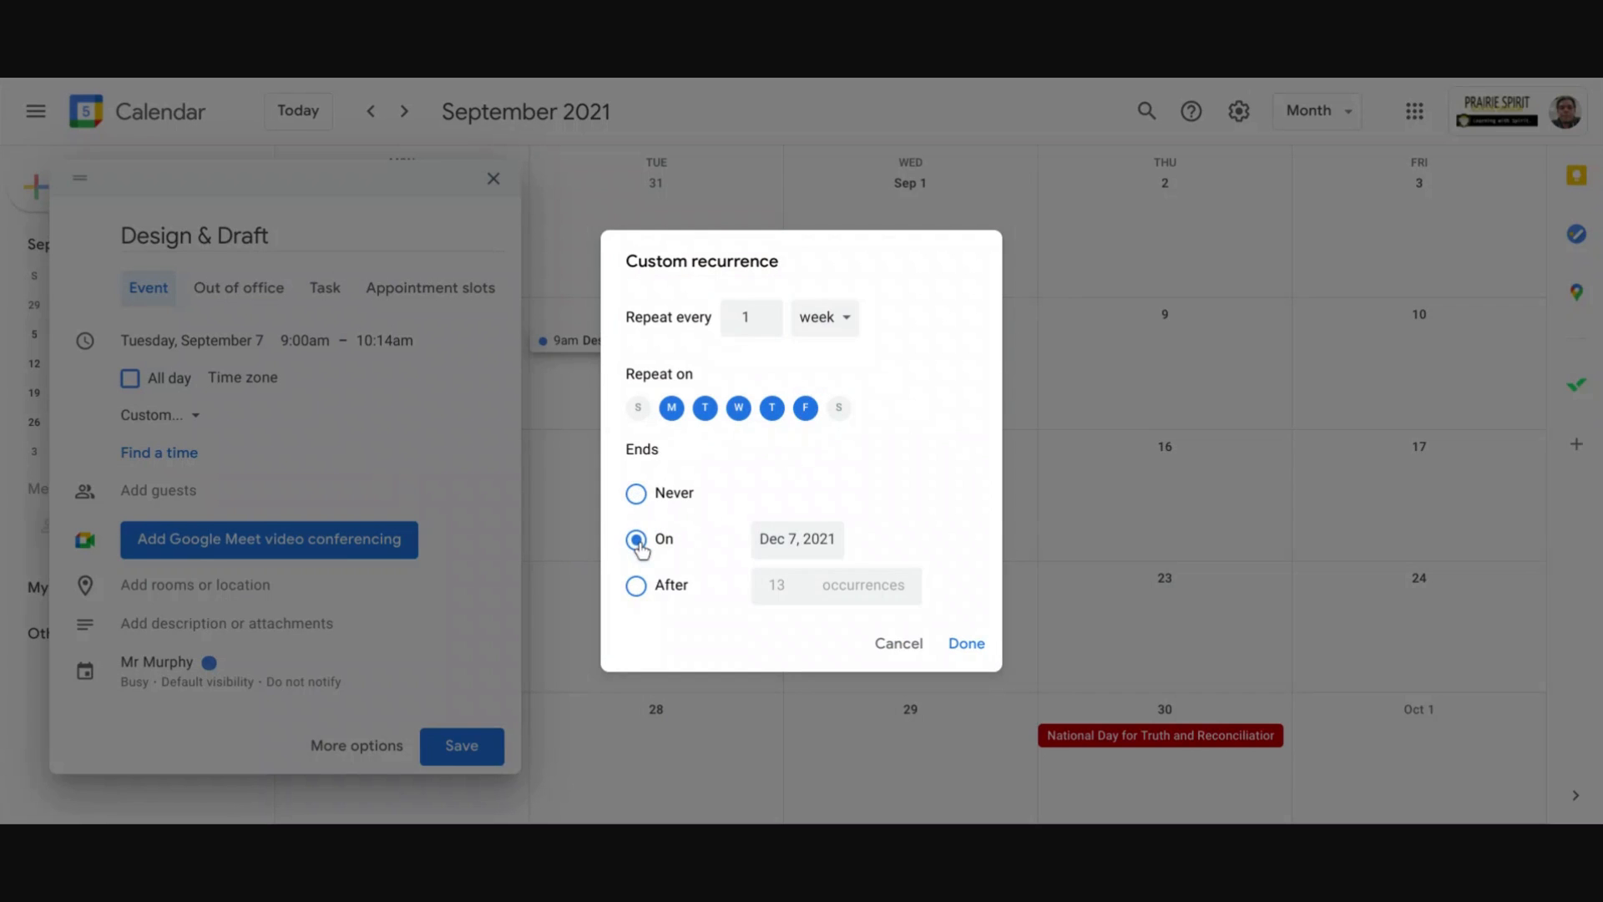
click(797, 538)
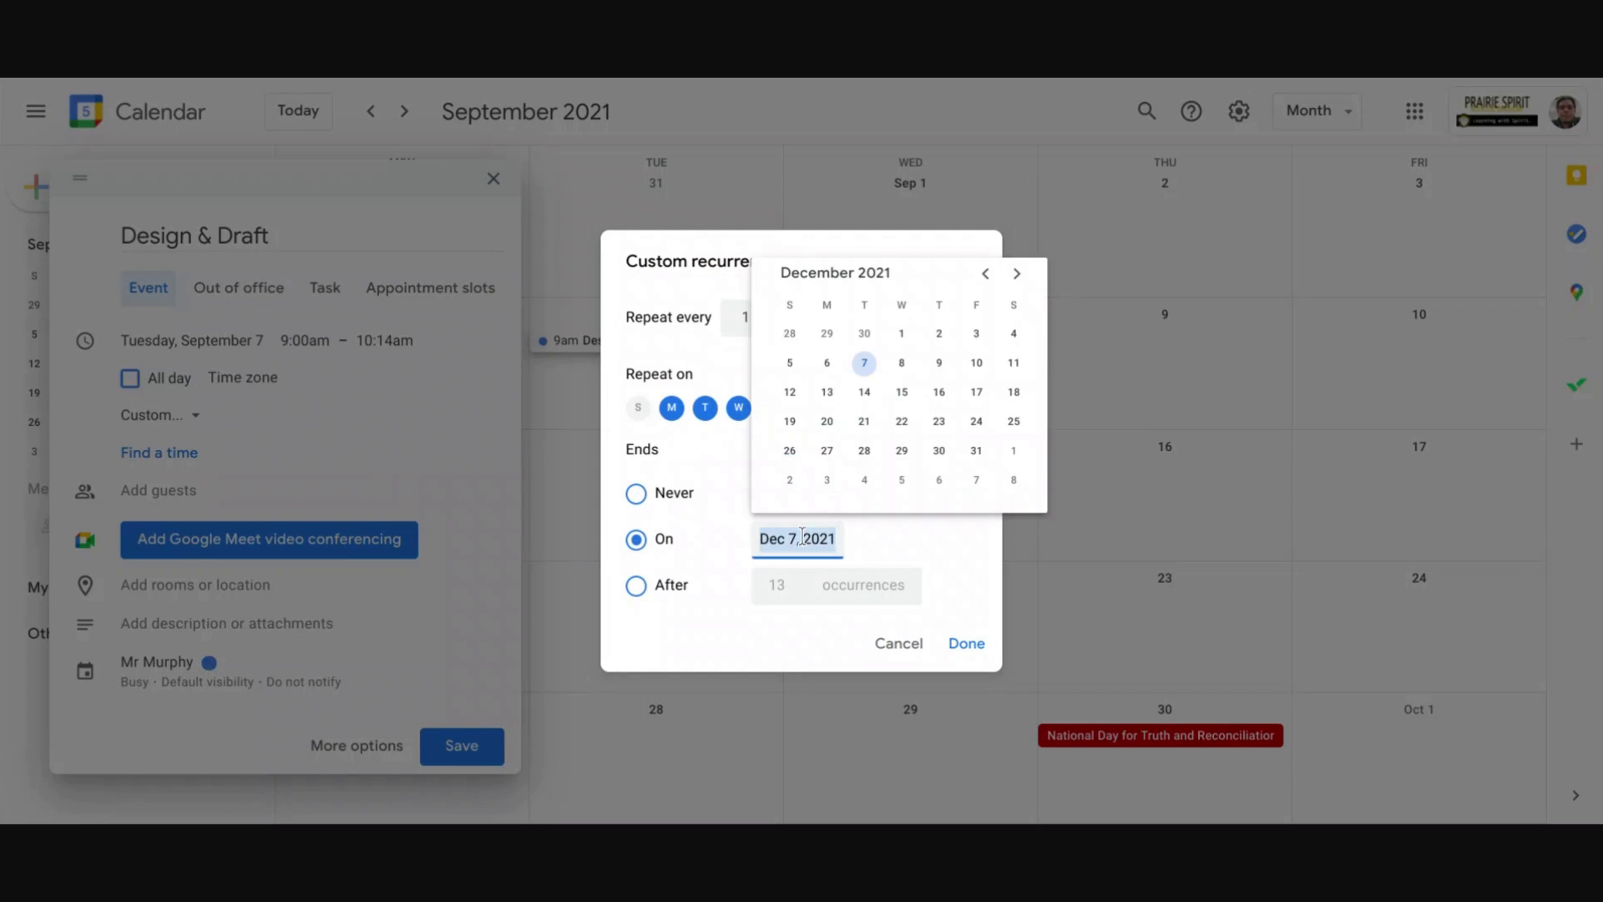
click(1016, 274)
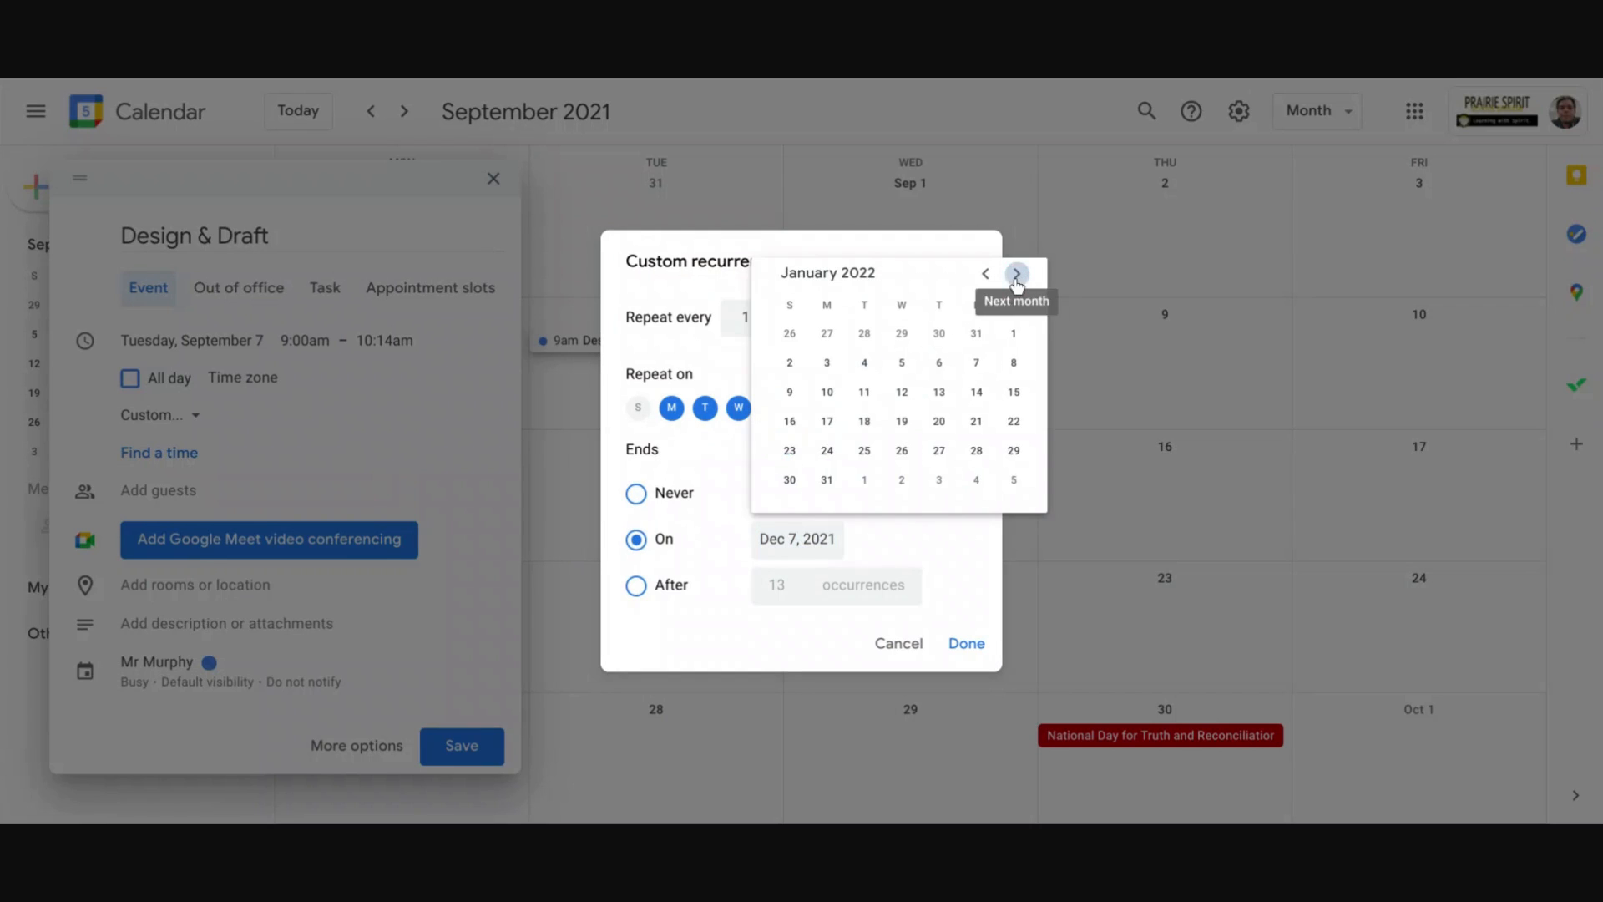
click(974, 483)
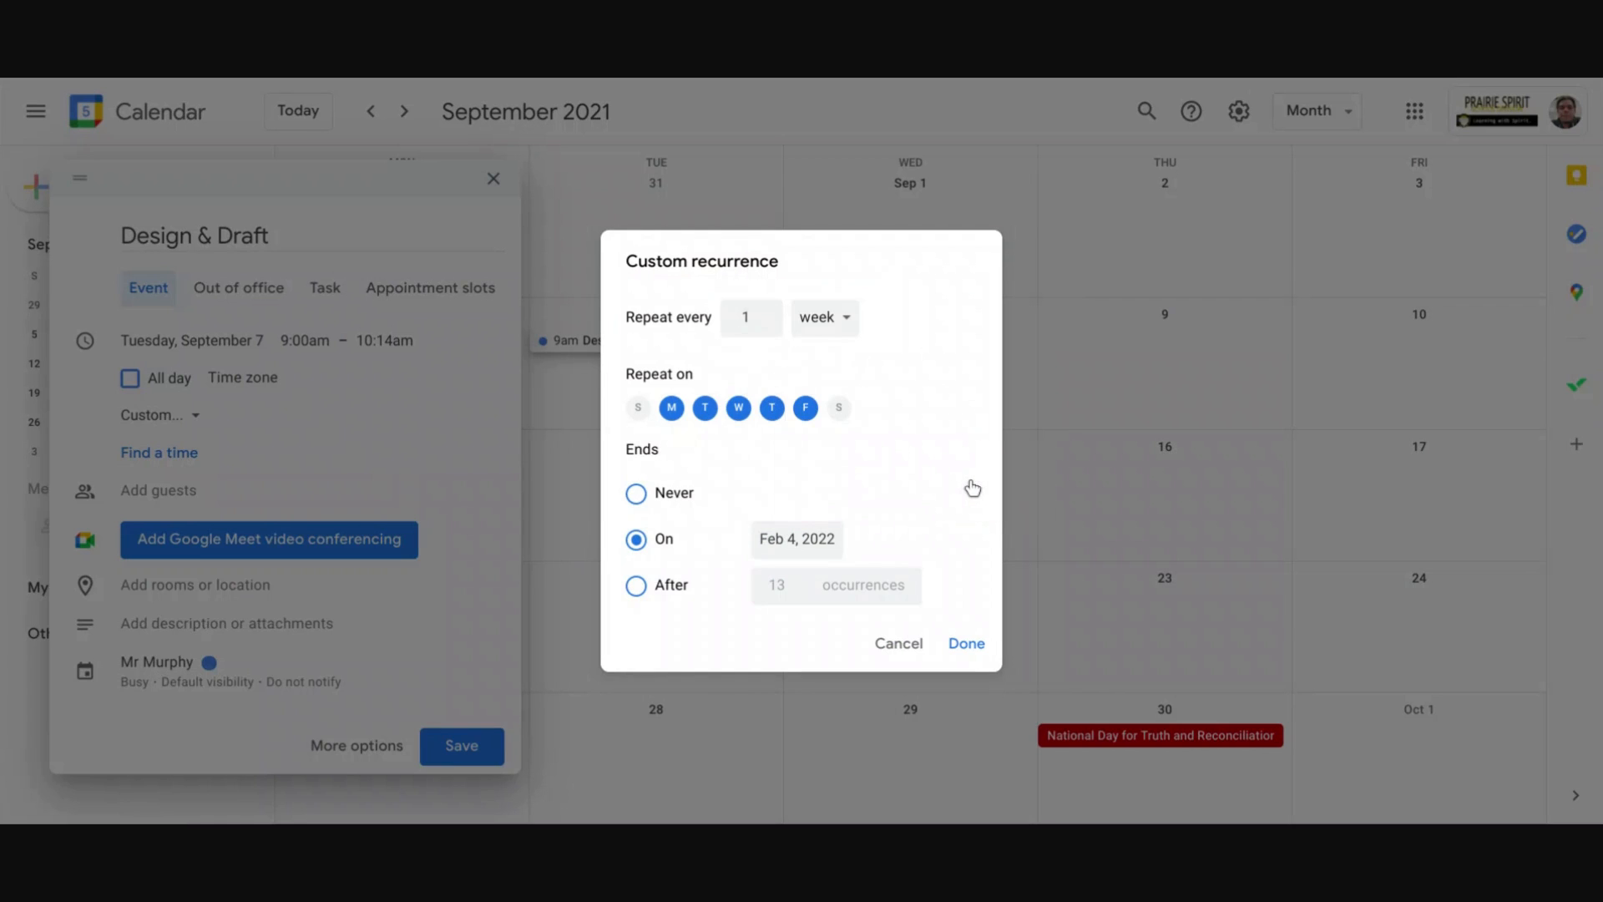
click(960, 649)
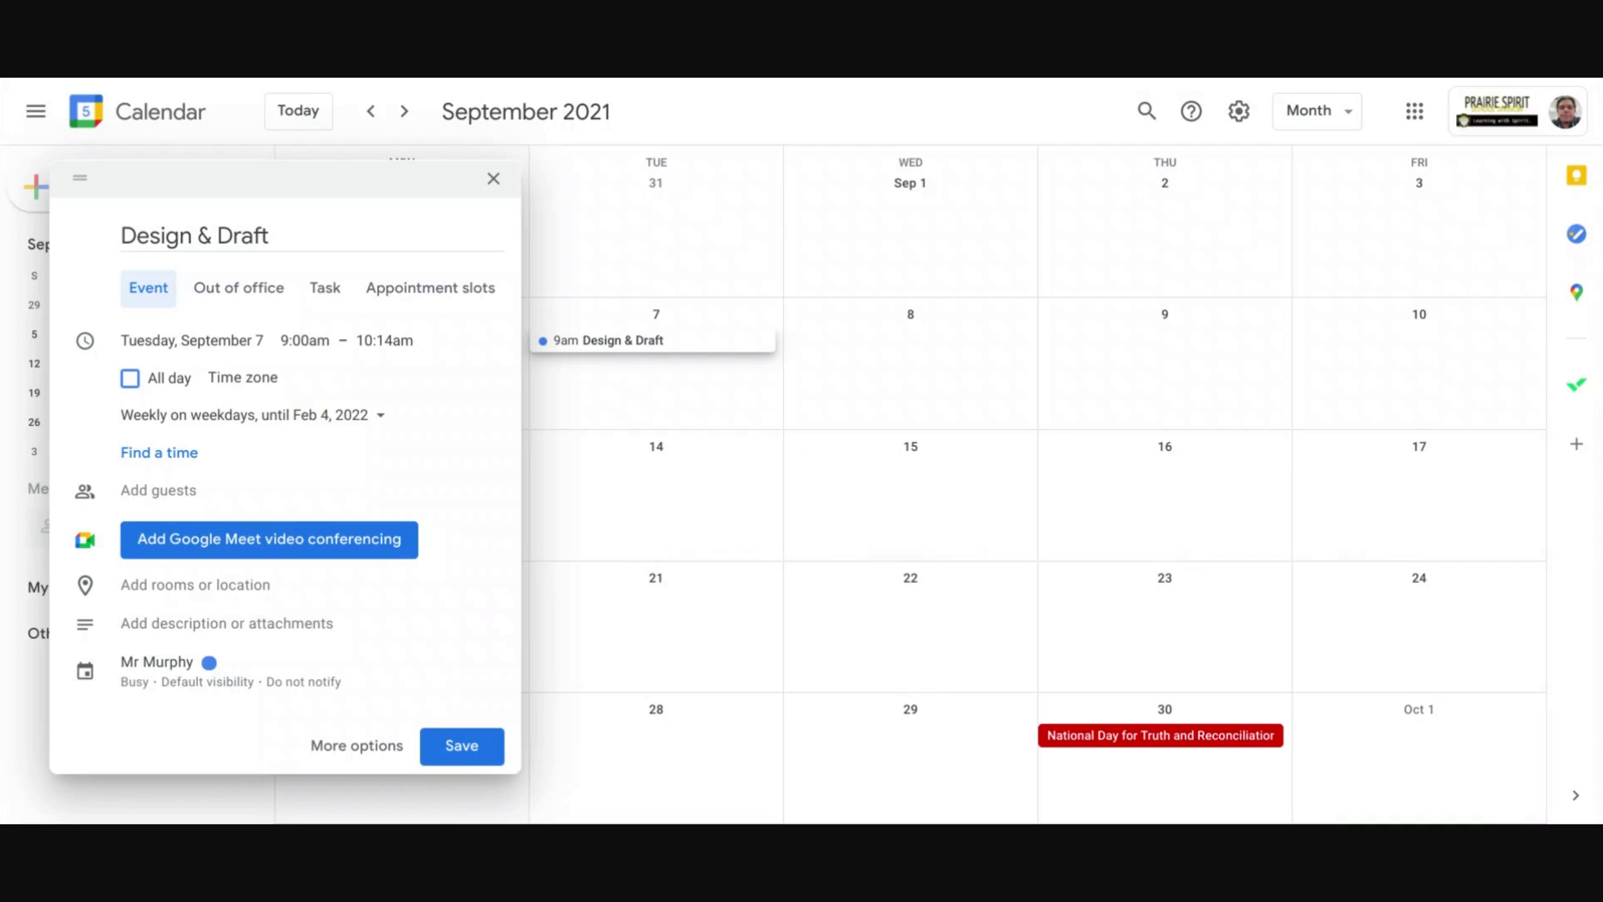
Add Google Meet video conferencing to the event and book the CFM 2 room at Baldur School
click(260, 549)
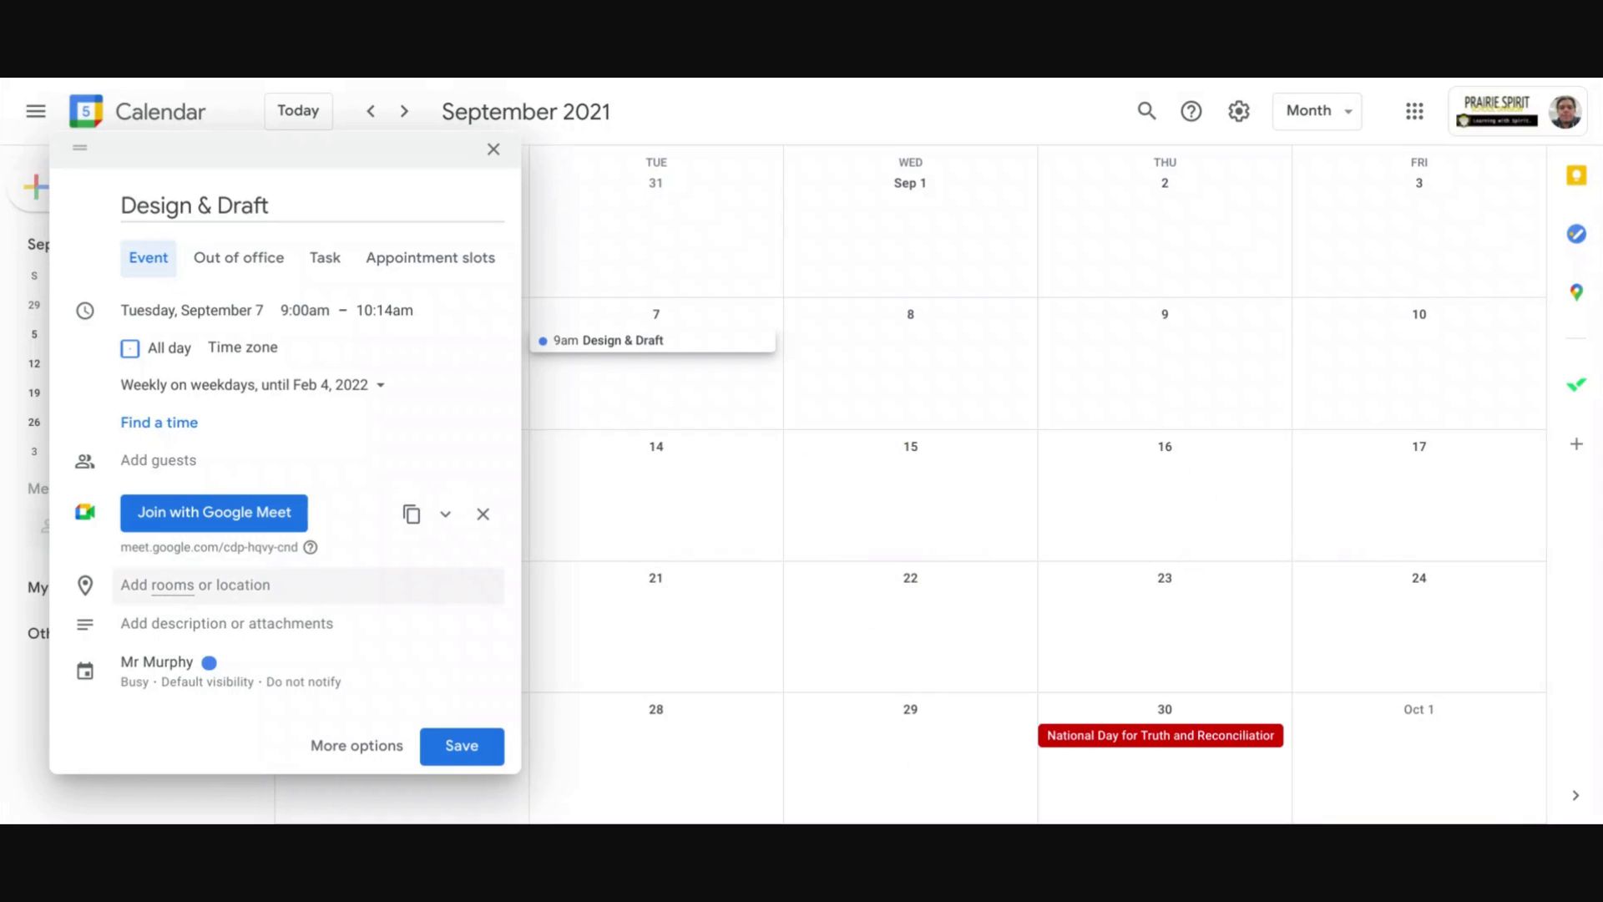
click(171, 589)
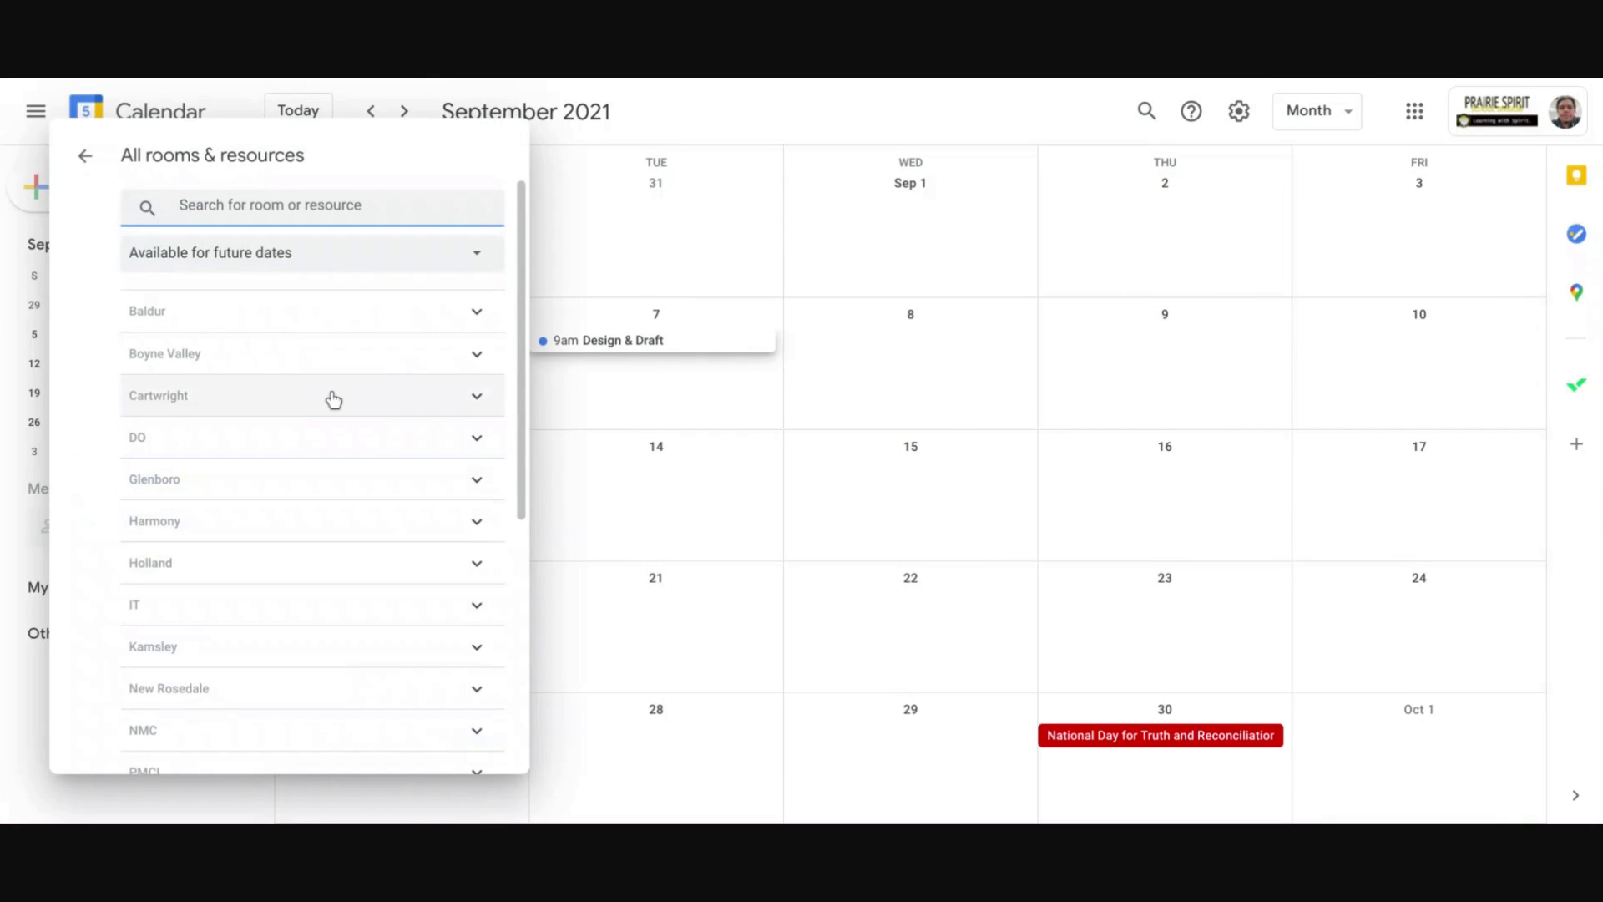
scroll(333, 399, down, 4)
scroll(333, 399, down, 1)
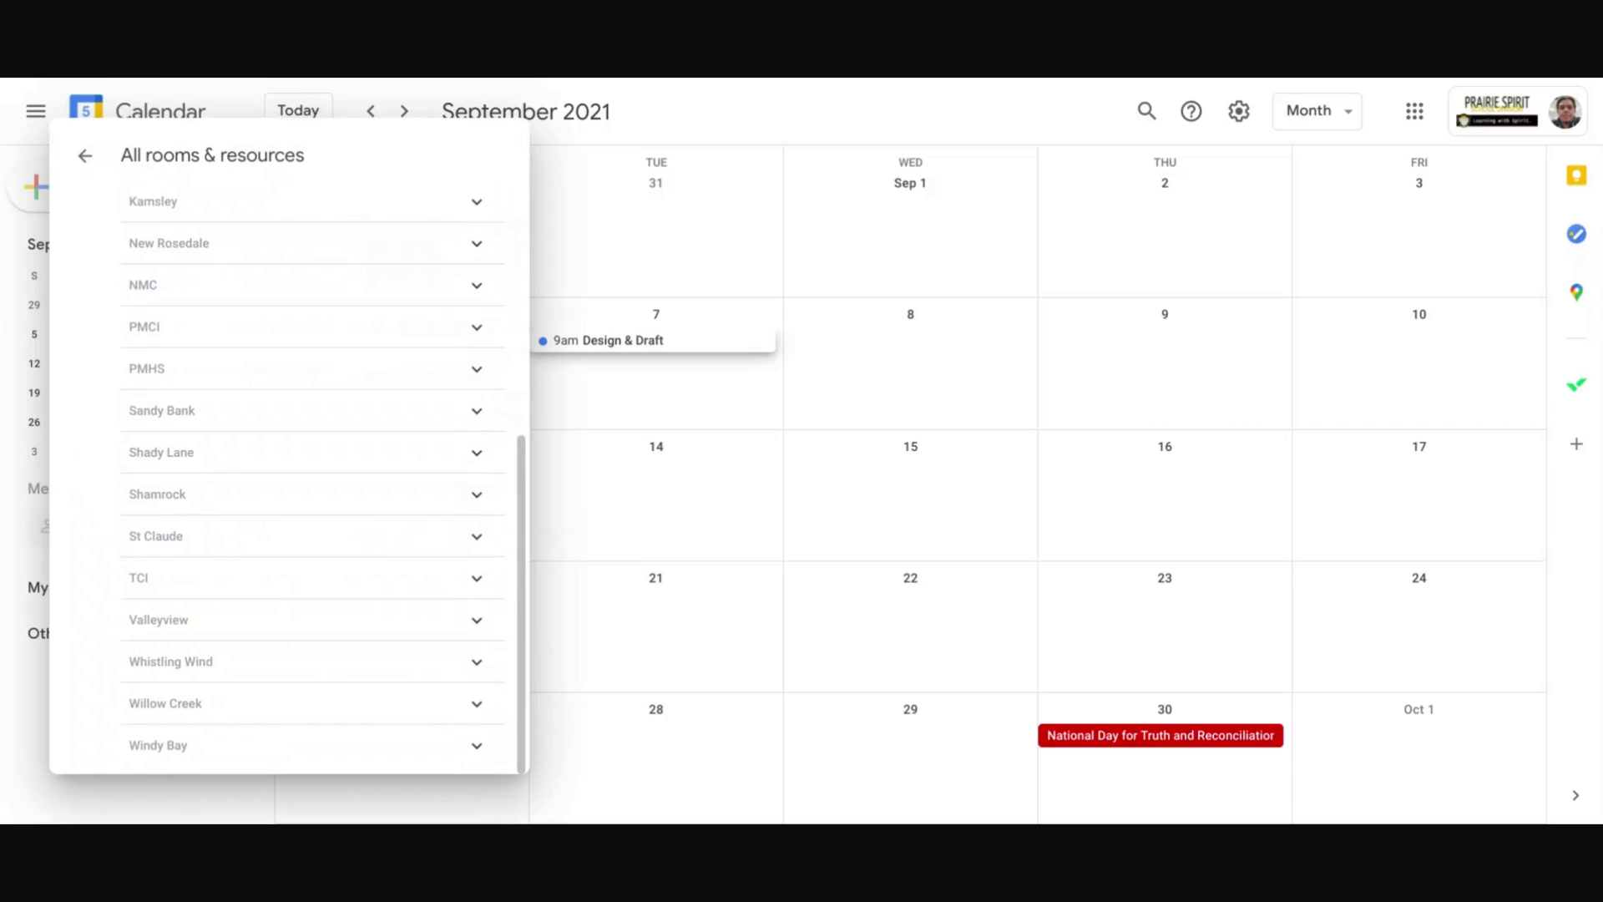
scroll(333, 405, up, 6)
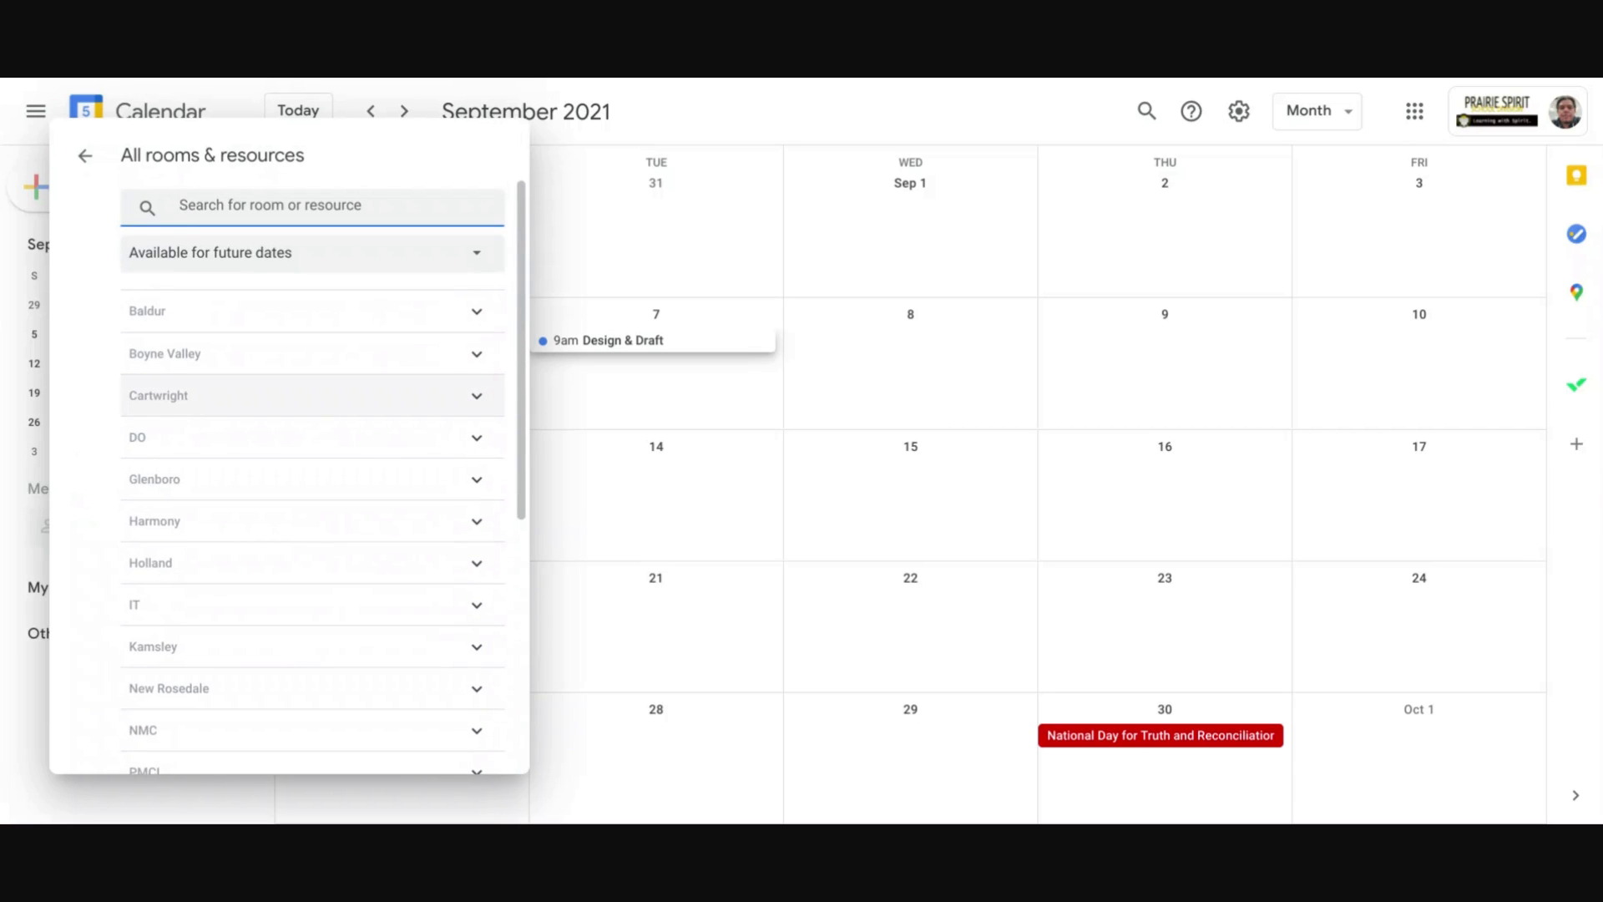
click(481, 323)
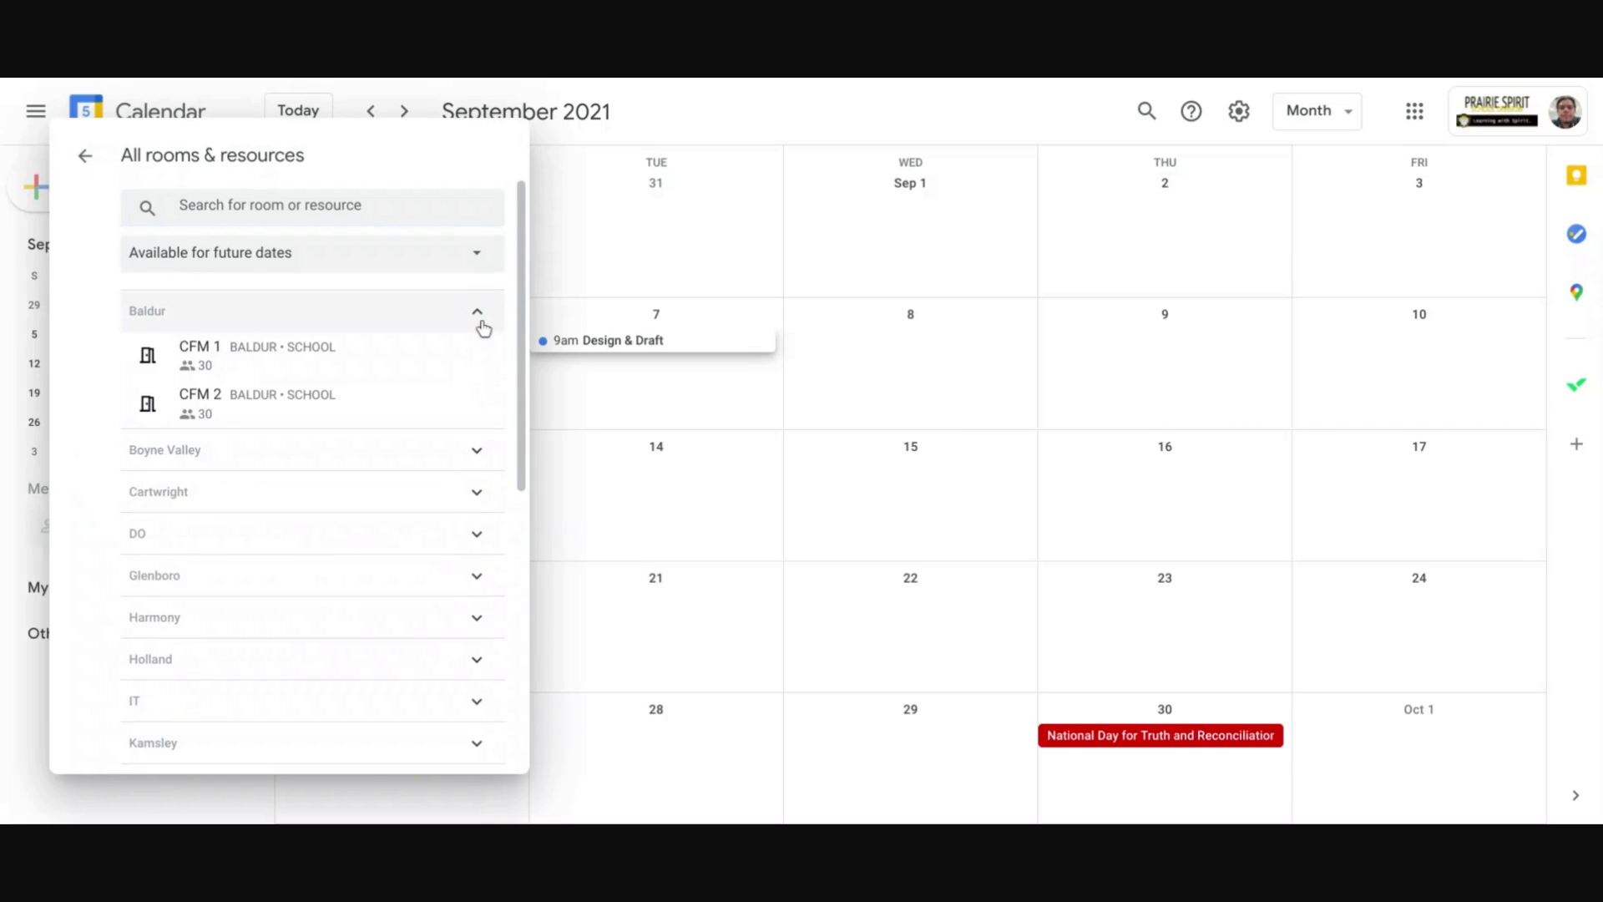
mouse_move(303, 408)
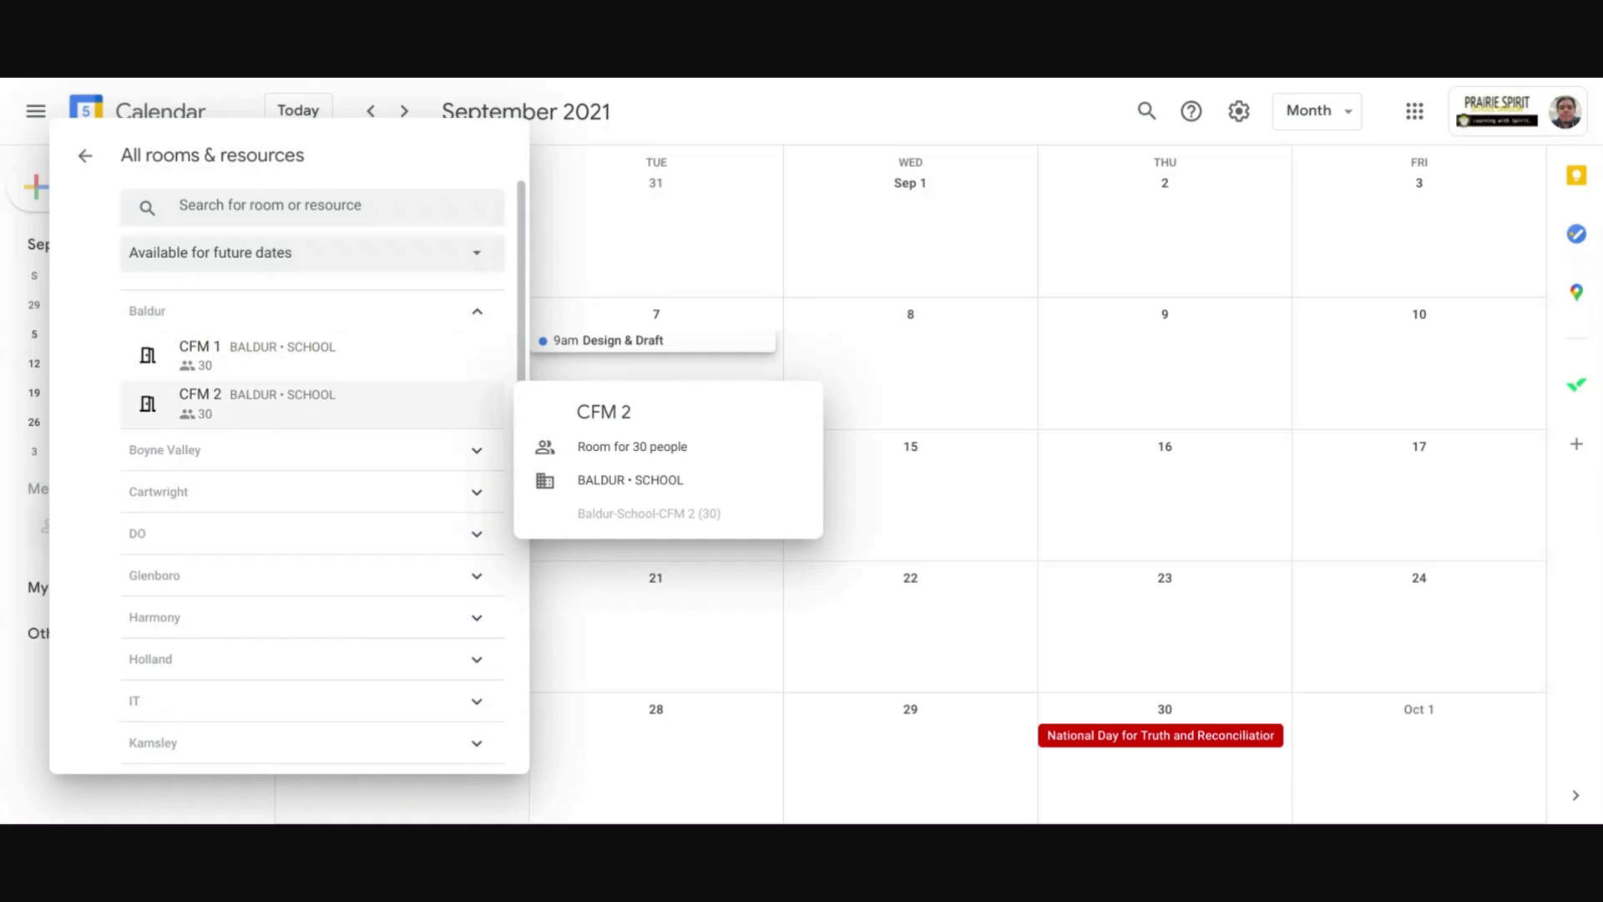
click(293, 411)
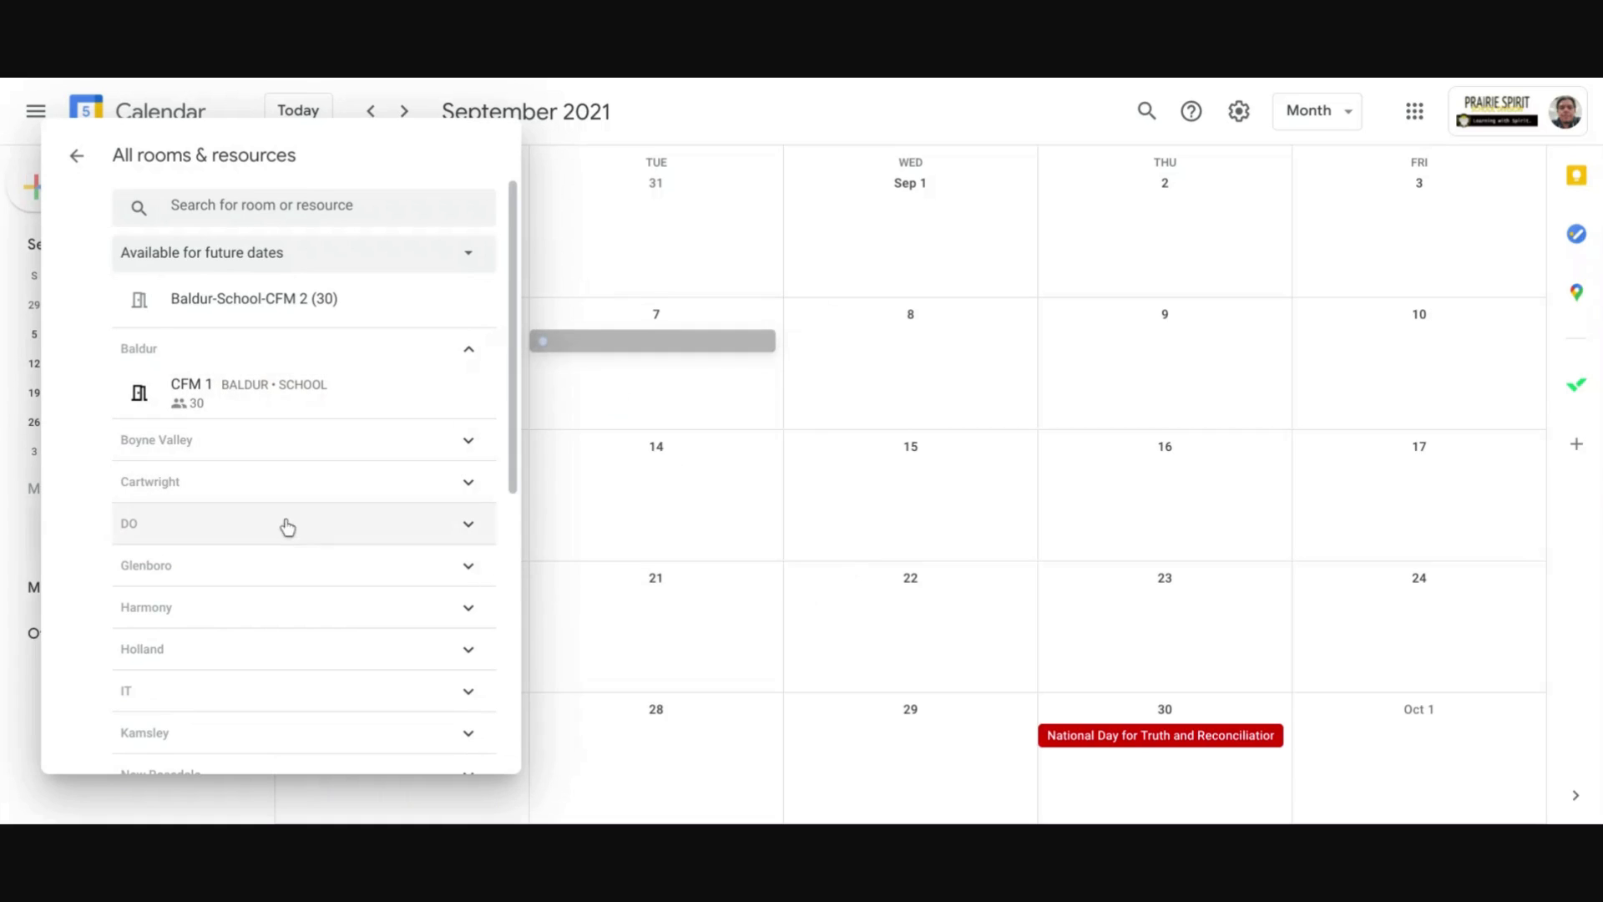
Add the Glenboro School CFM room and the PMCI School CFM 2 room to the event
click(337, 576)
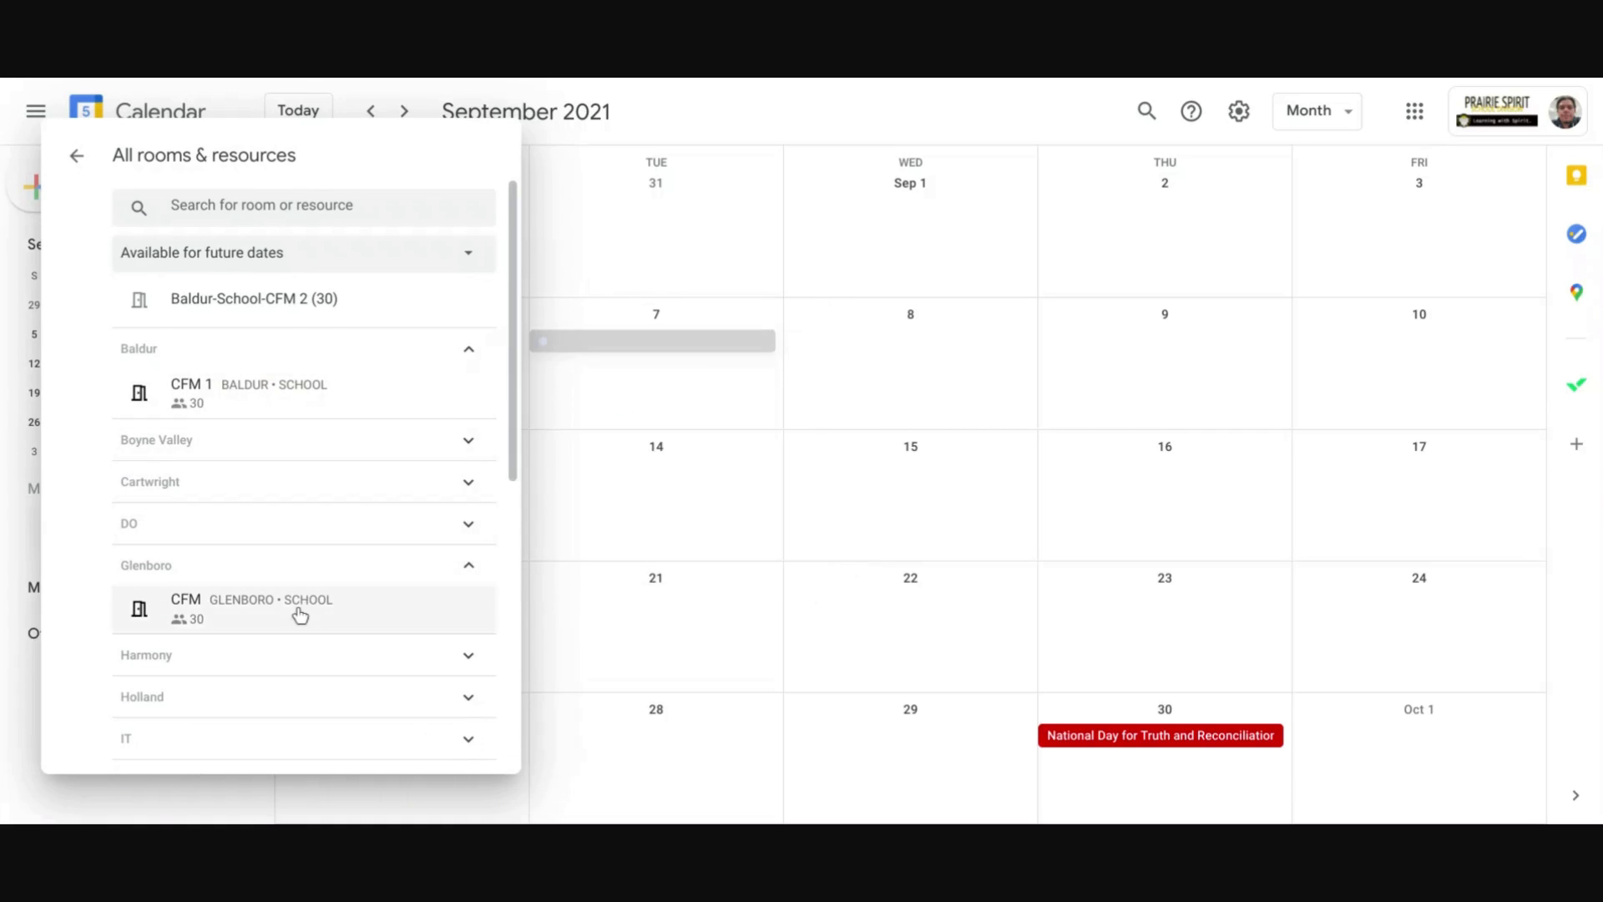
click(300, 615)
scroll(301, 616, down, 3)
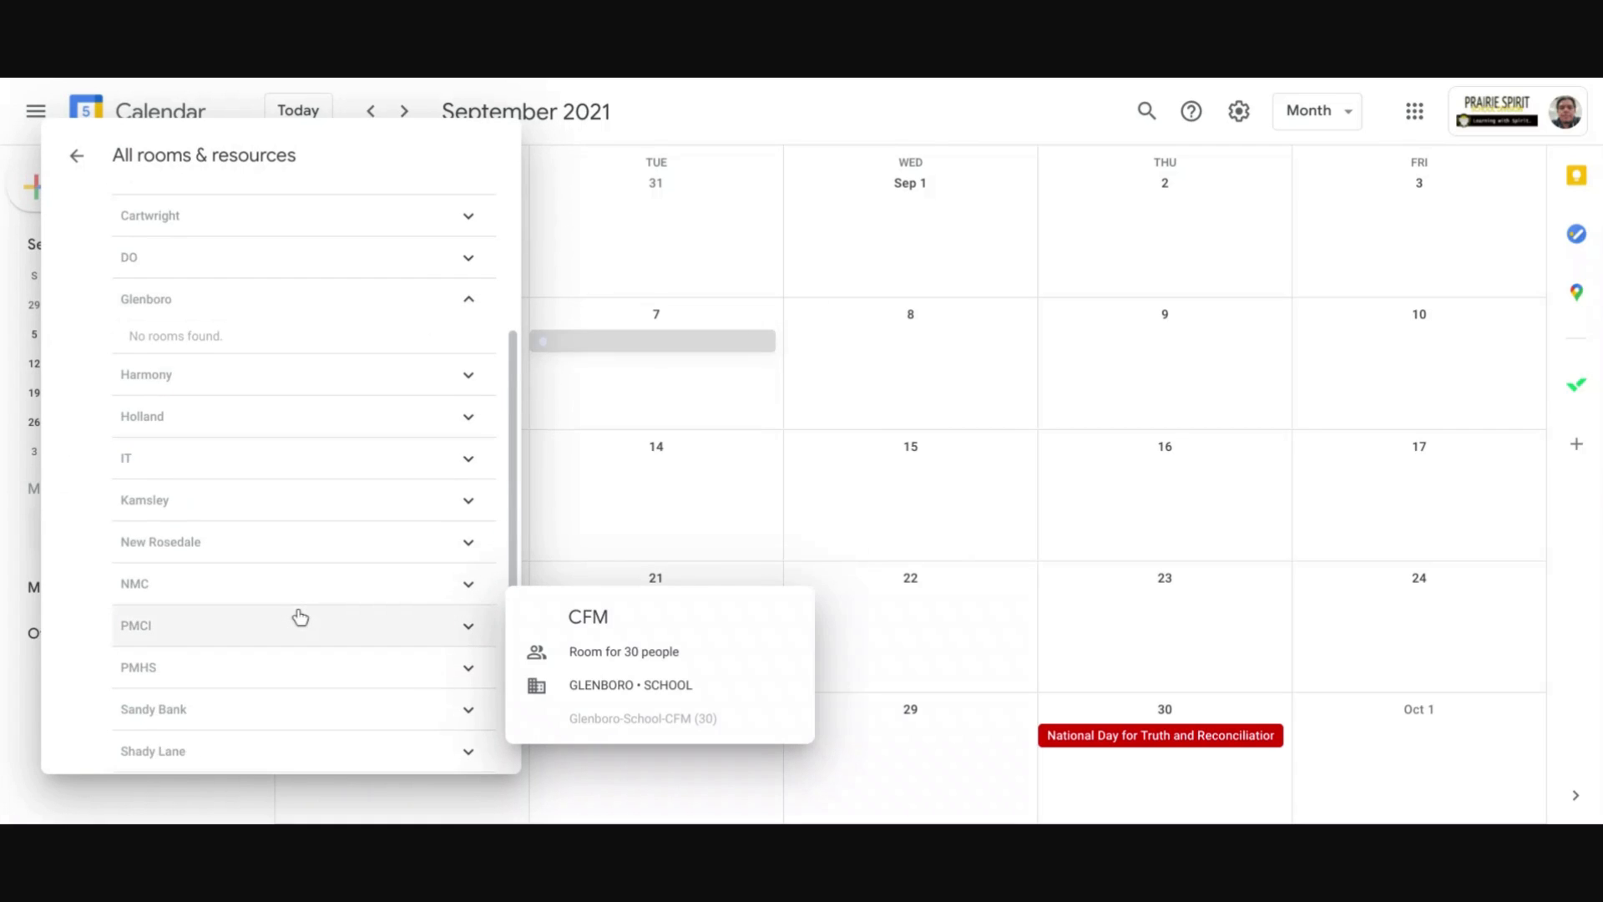
click(301, 617)
scroll(301, 617, down, 1)
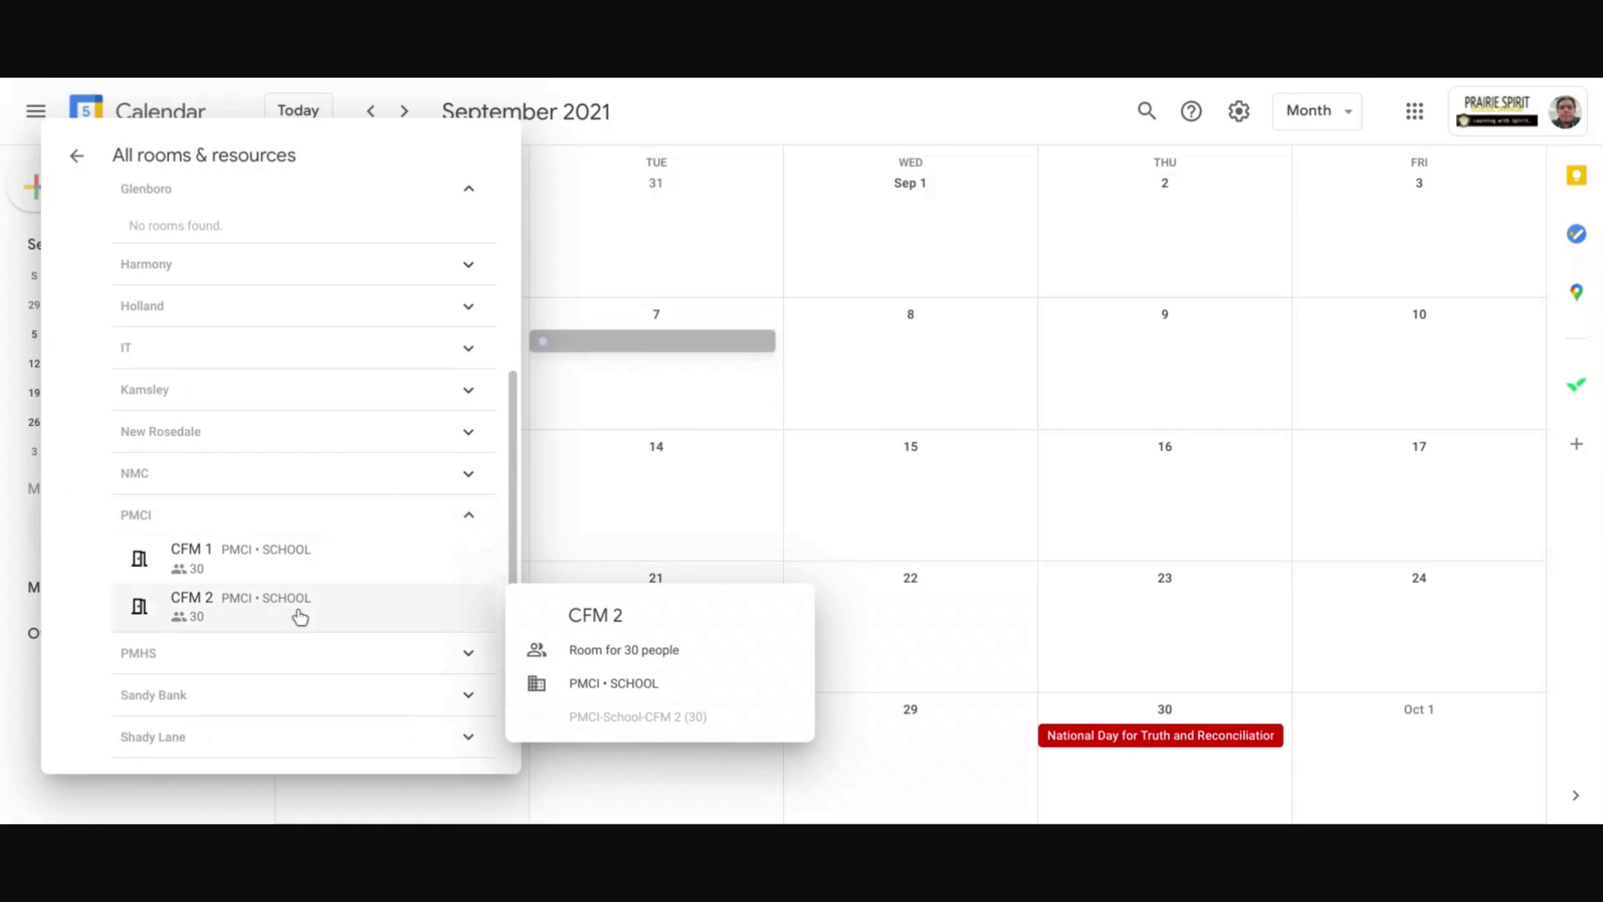
click(300, 617)
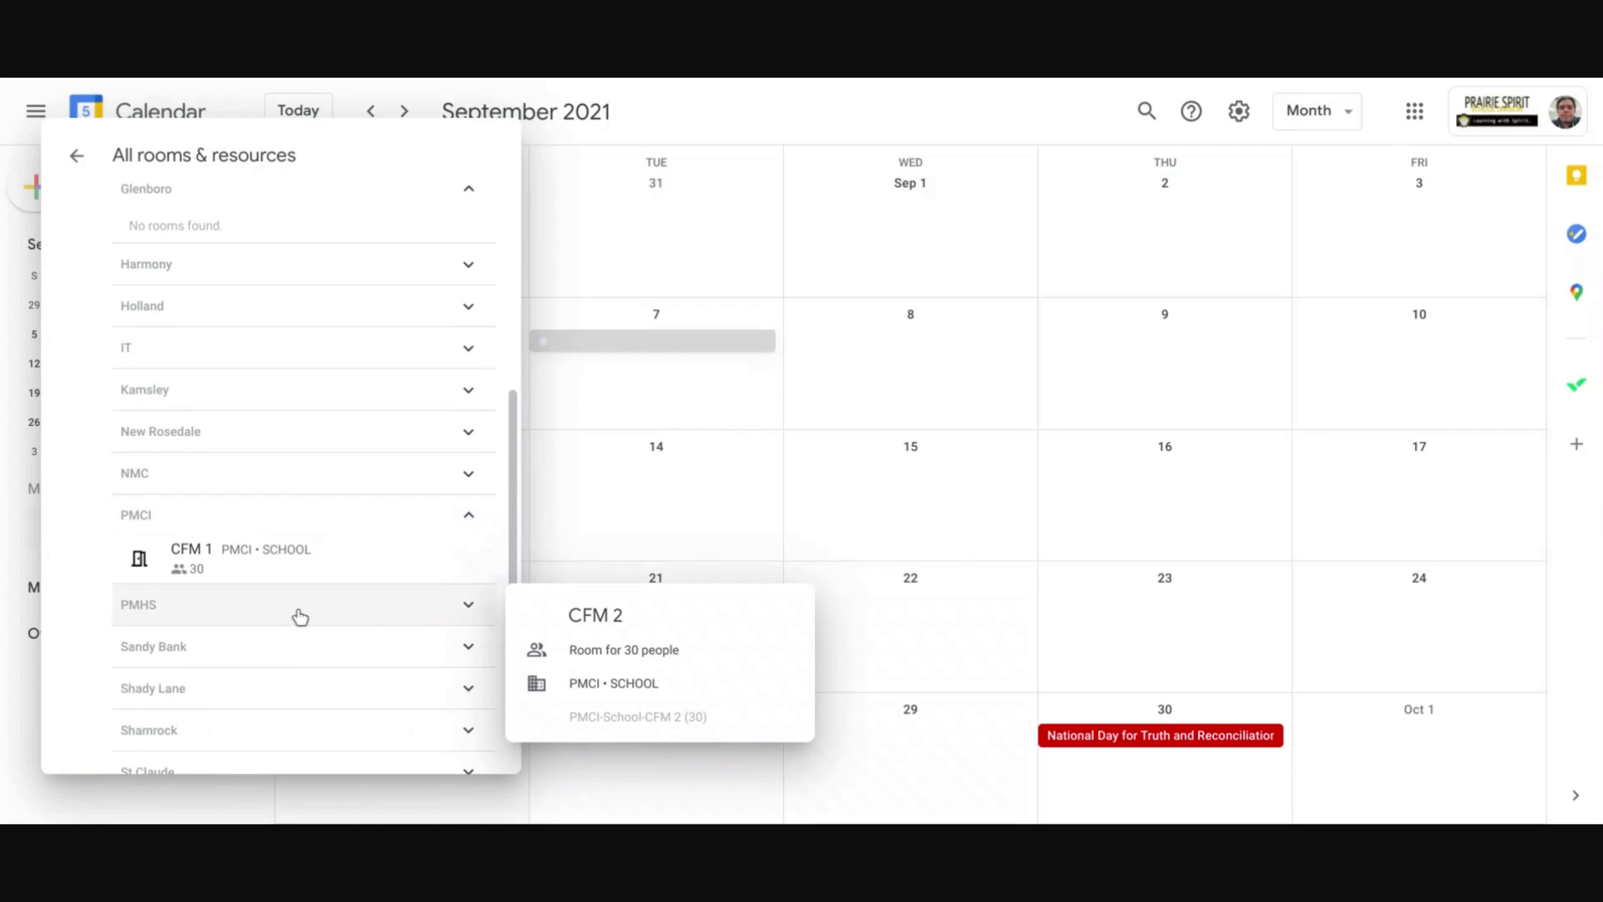
Add the 20-person CFM room at Shady Lane School and return to the event details
scroll(301, 617, down, 1)
click(300, 617)
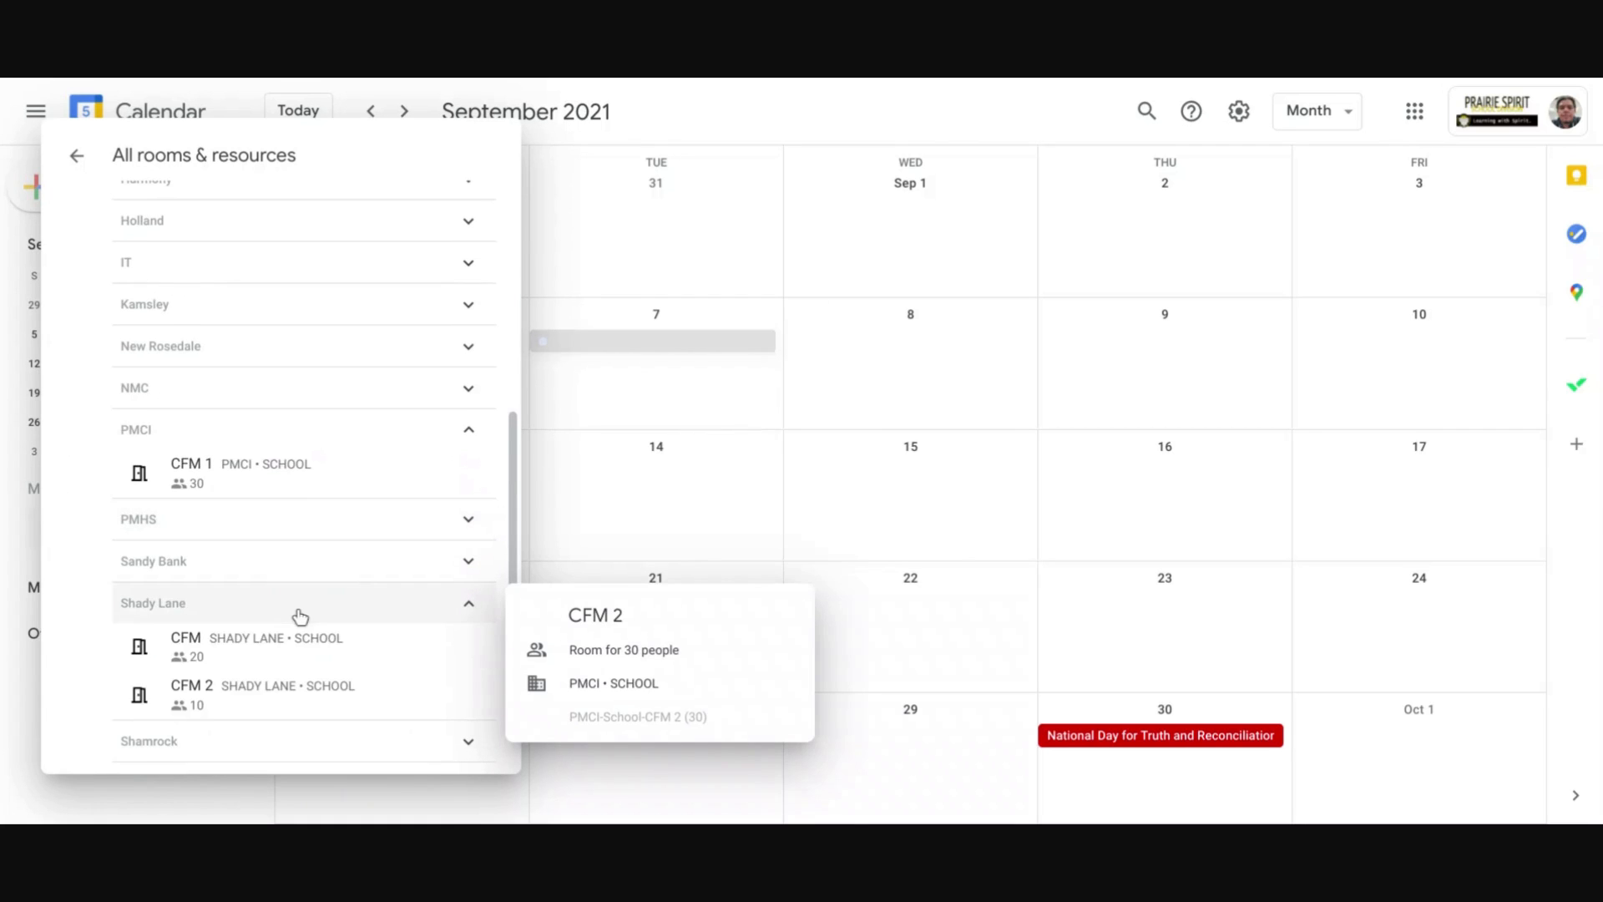
click(294, 643)
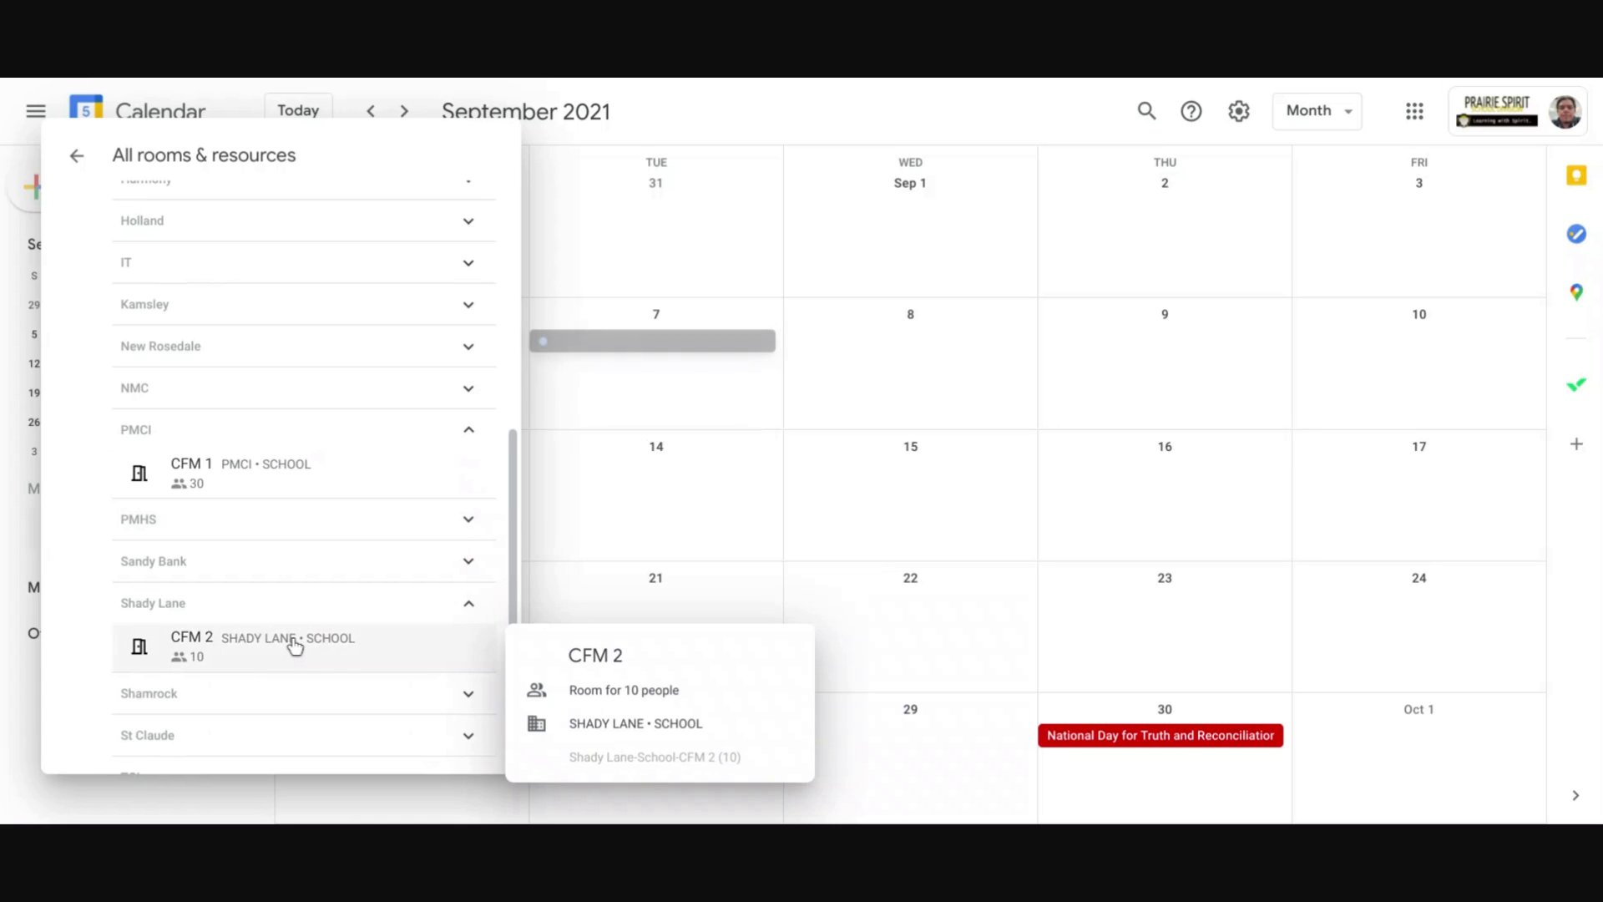
scroll(294, 642, up, 6)
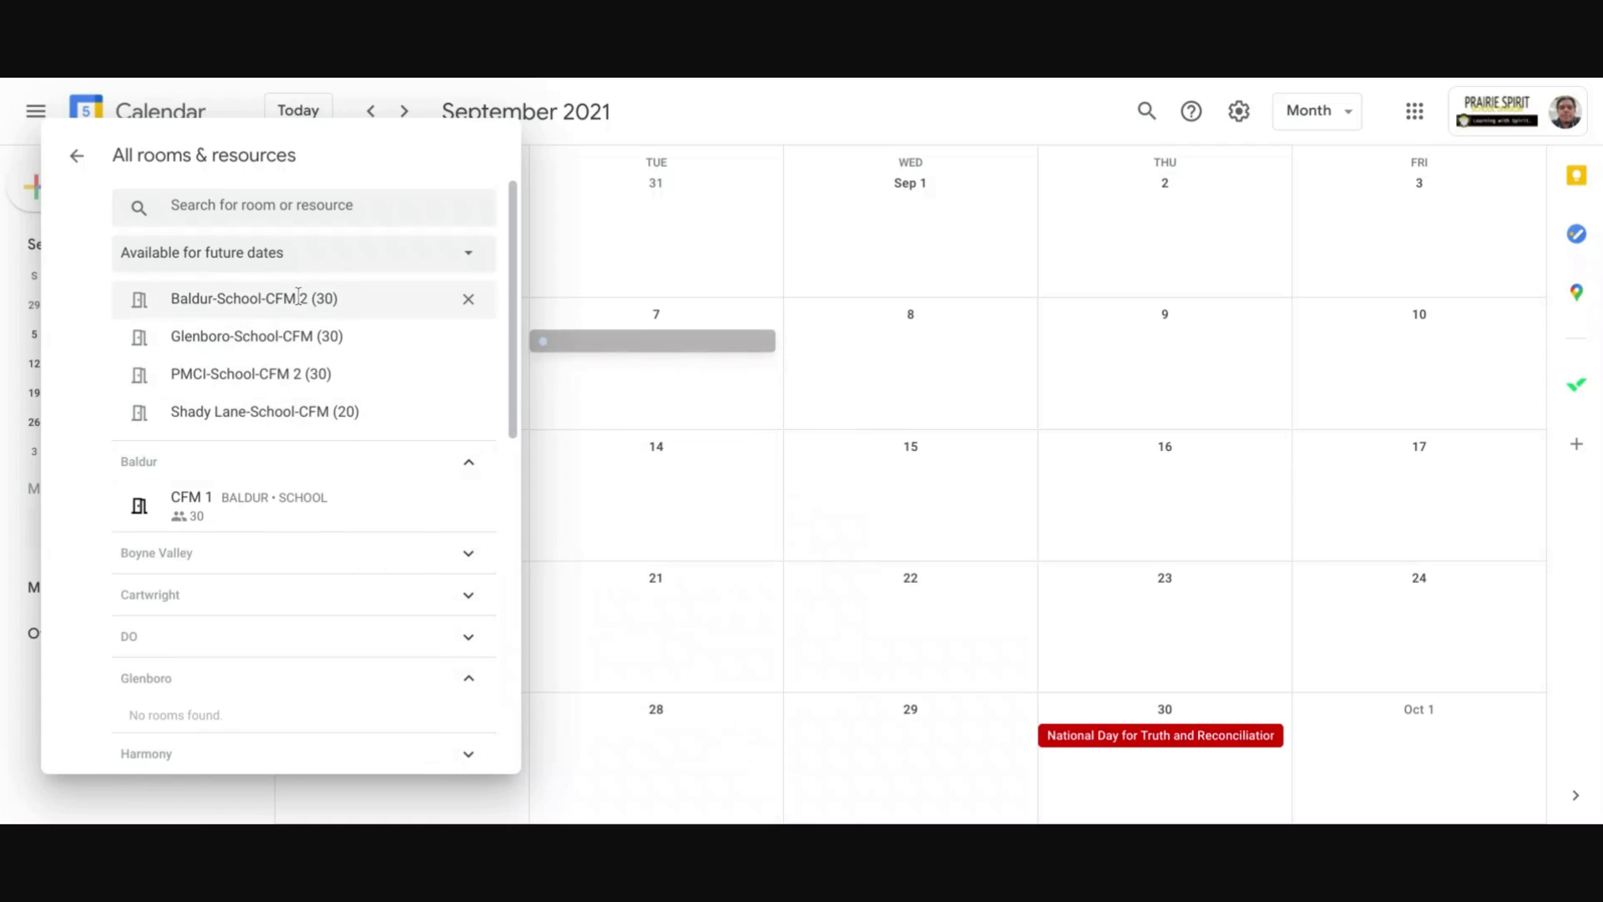
click(77, 156)
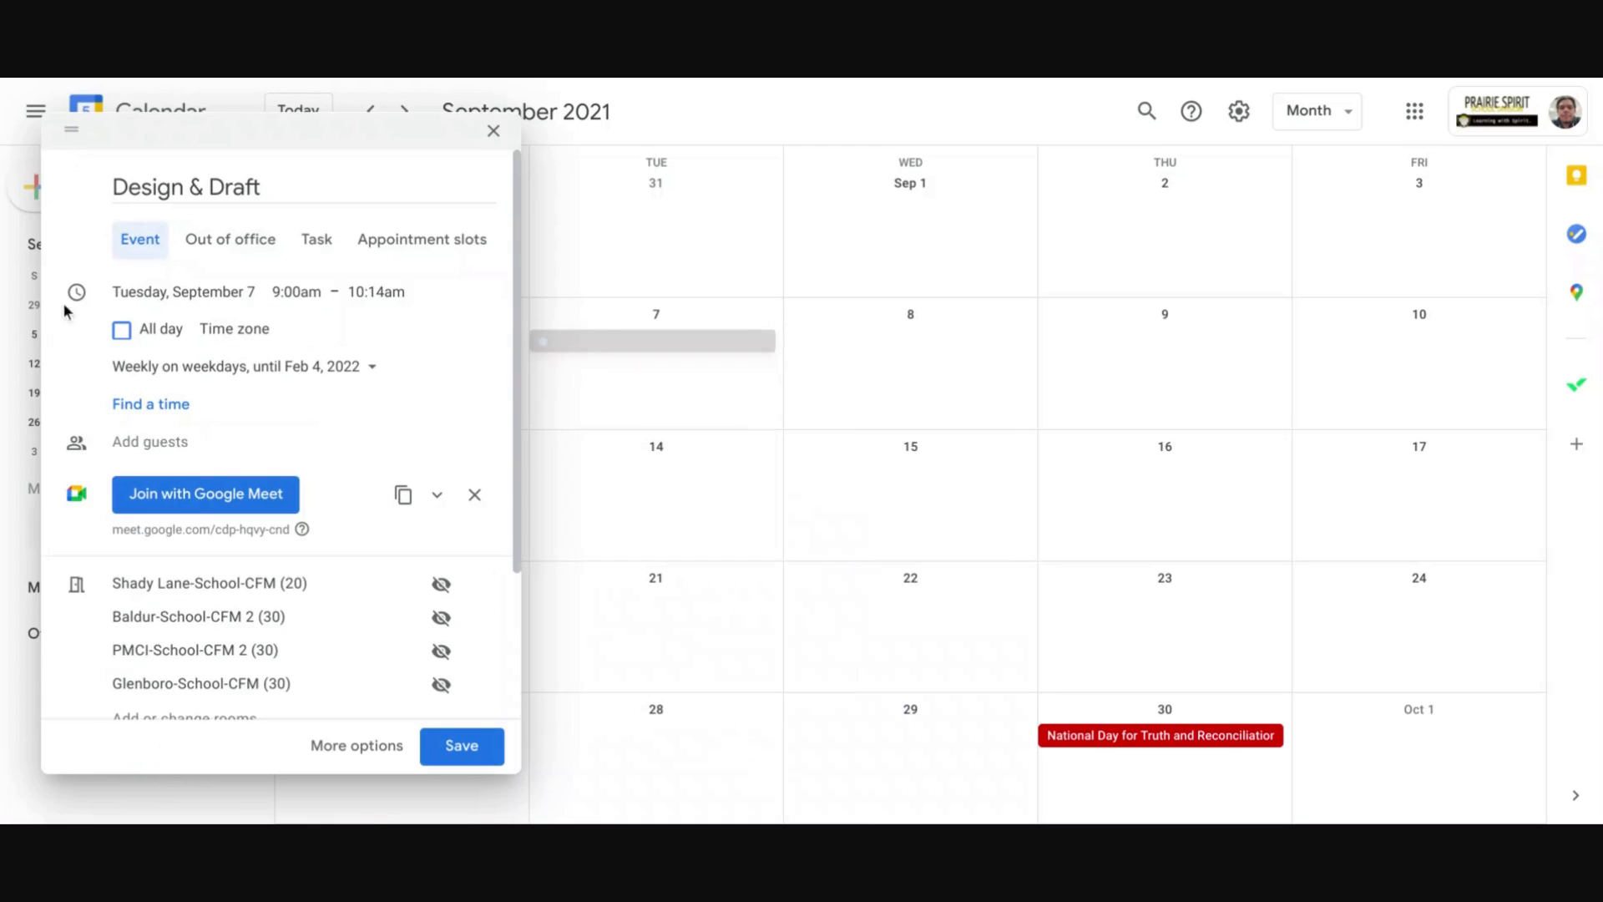
Review and save the Design & Draft event without sending invitation emails, and open the details of its September 7 occurrence
scroll(326, 442, down, 2)
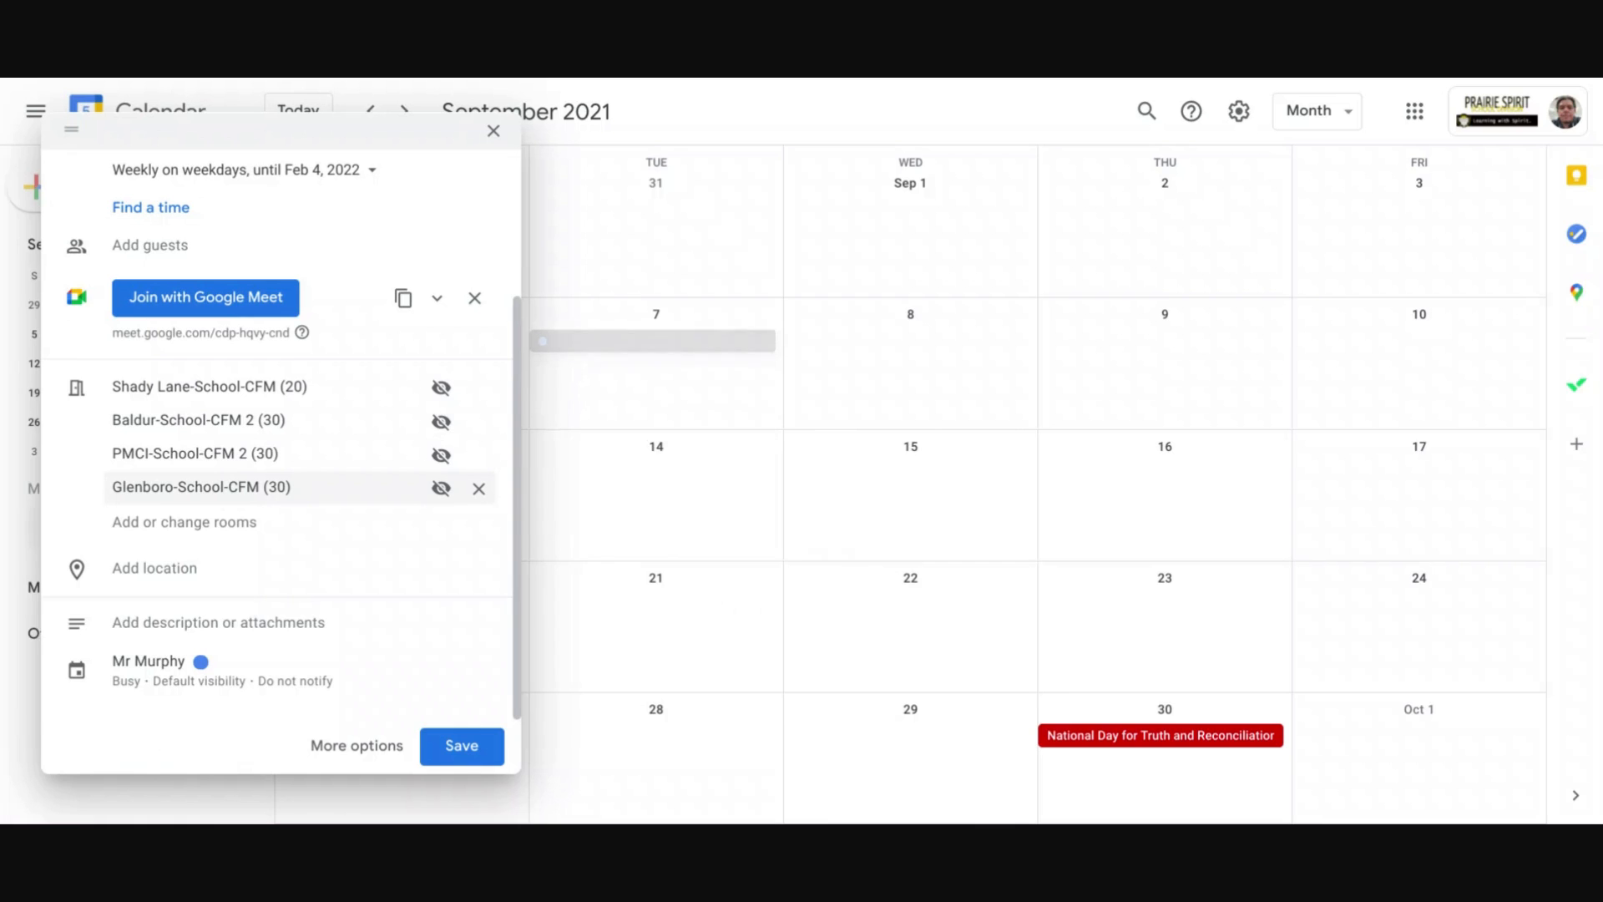
scroll(280, 434, up, 2)
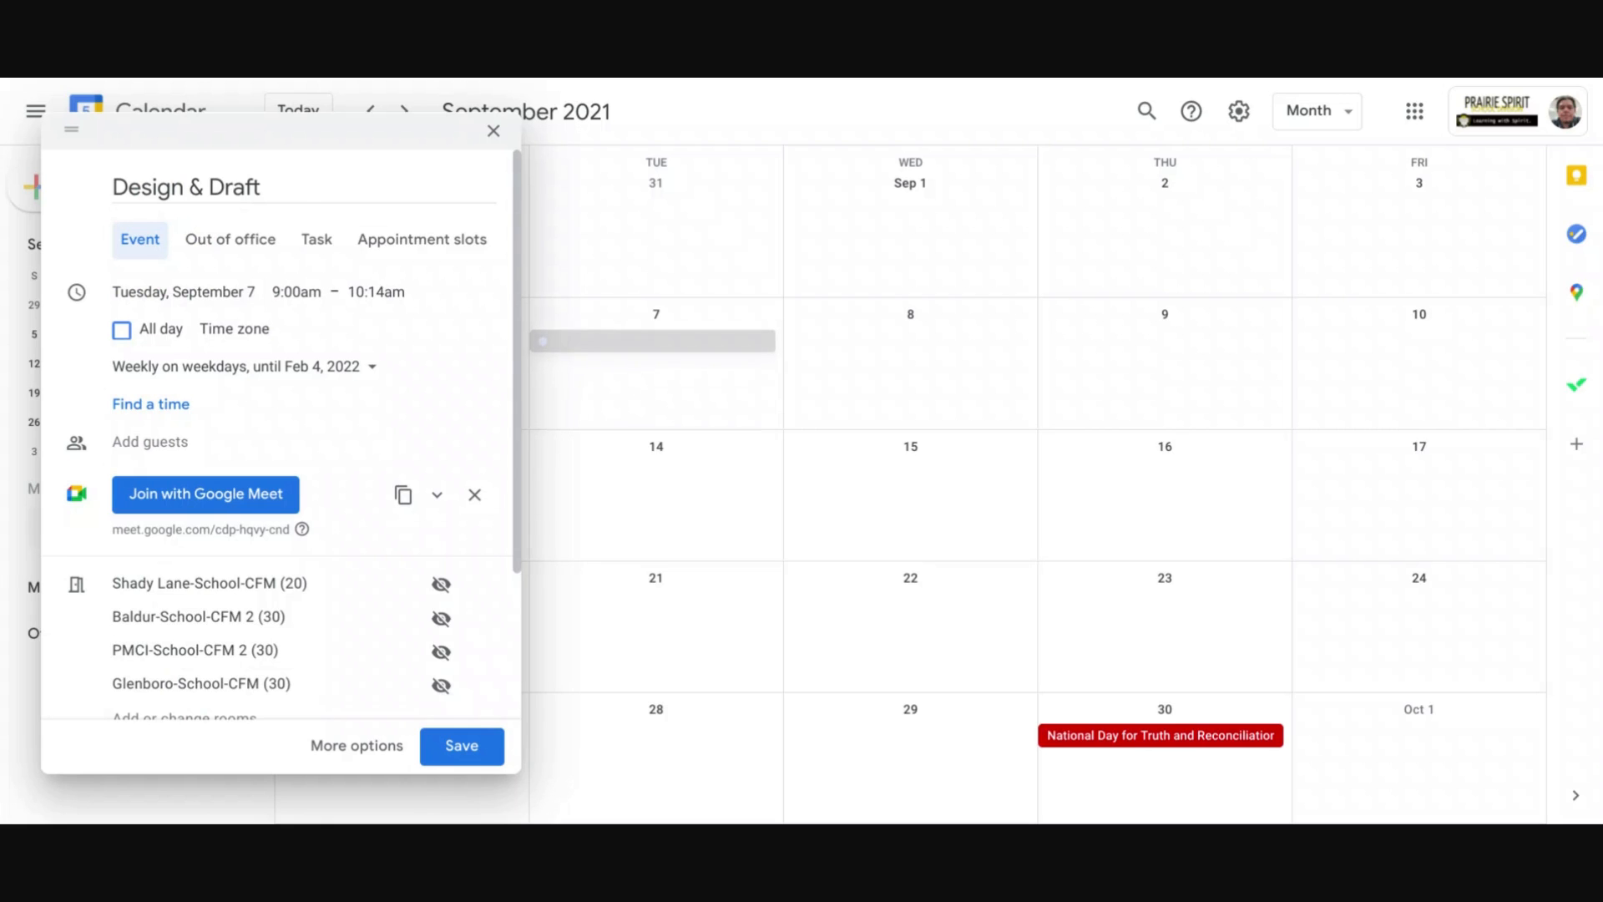
scroll(284, 434, down, 3)
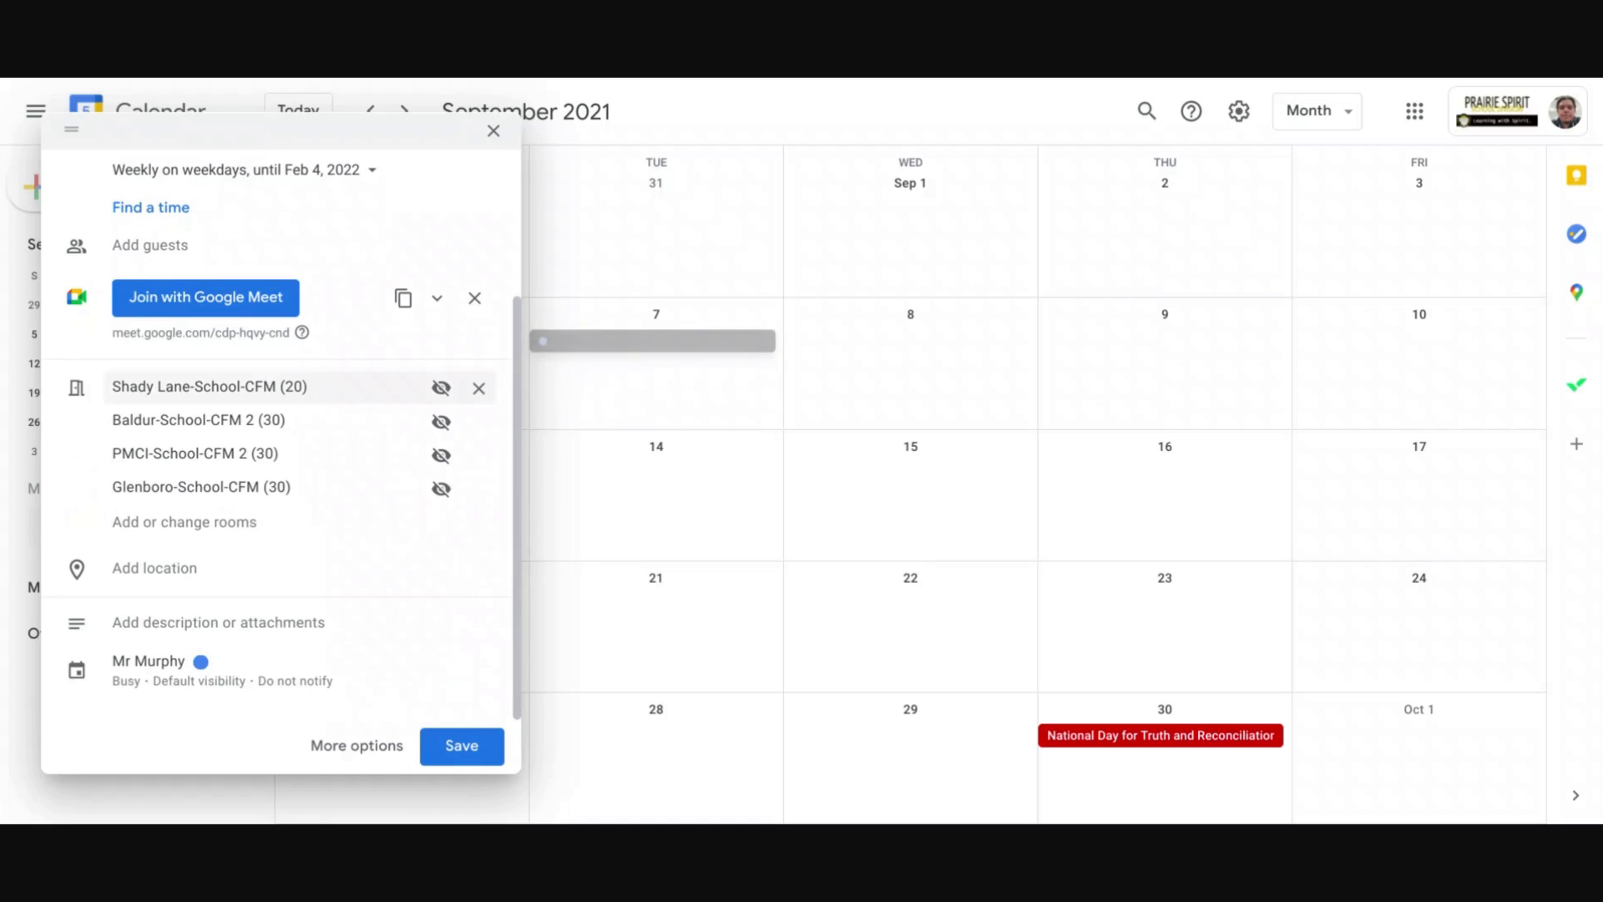
click(451, 750)
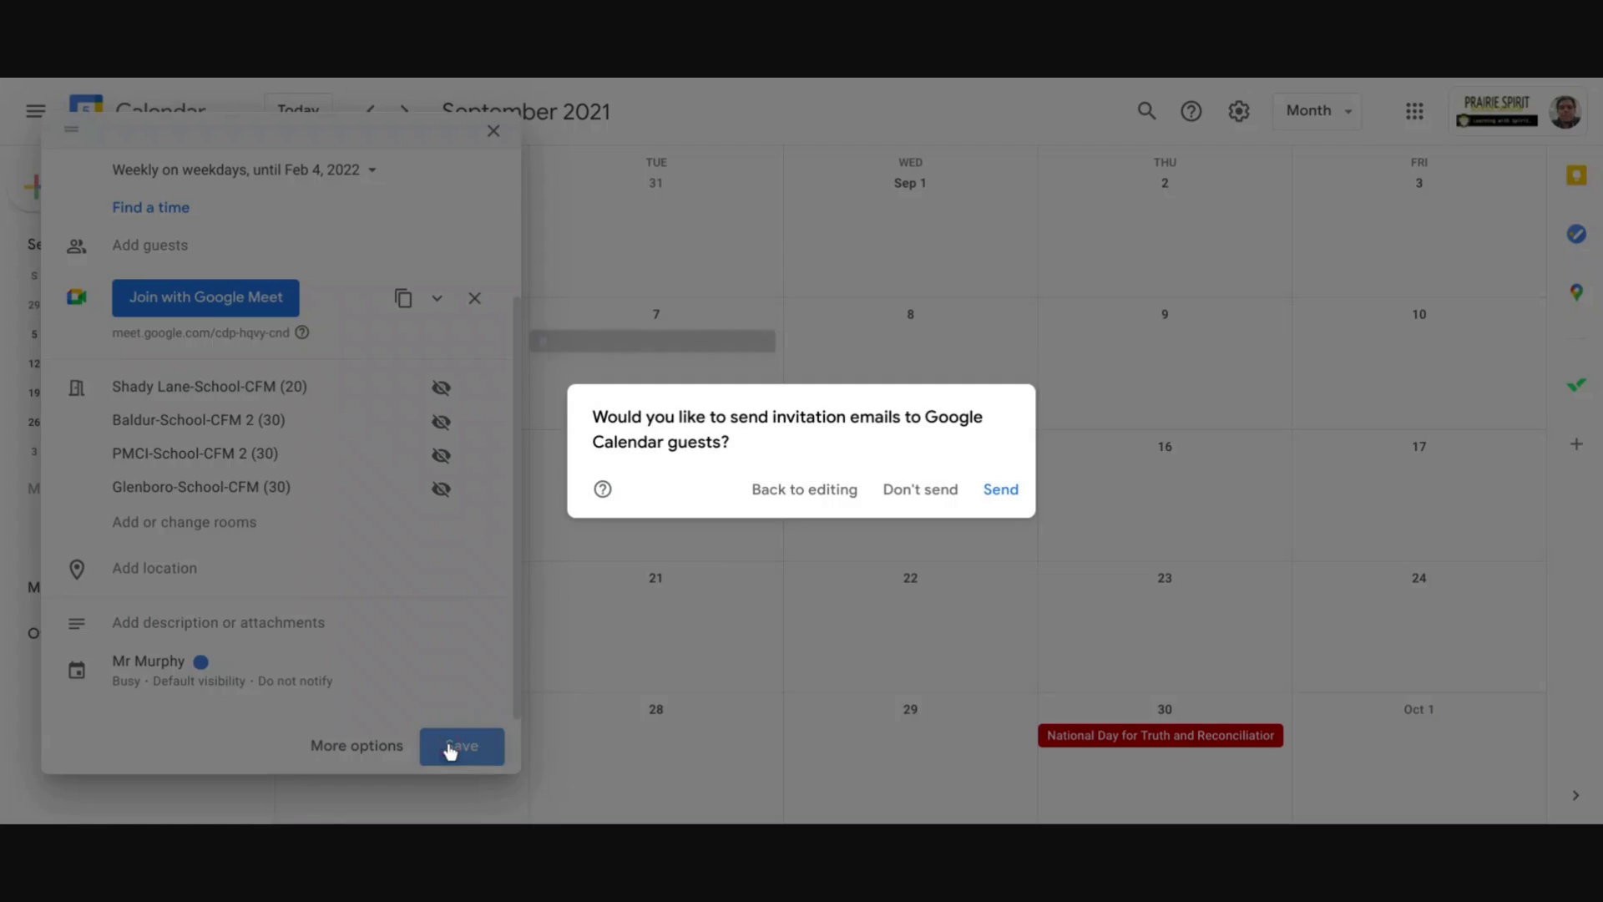
click(916, 497)
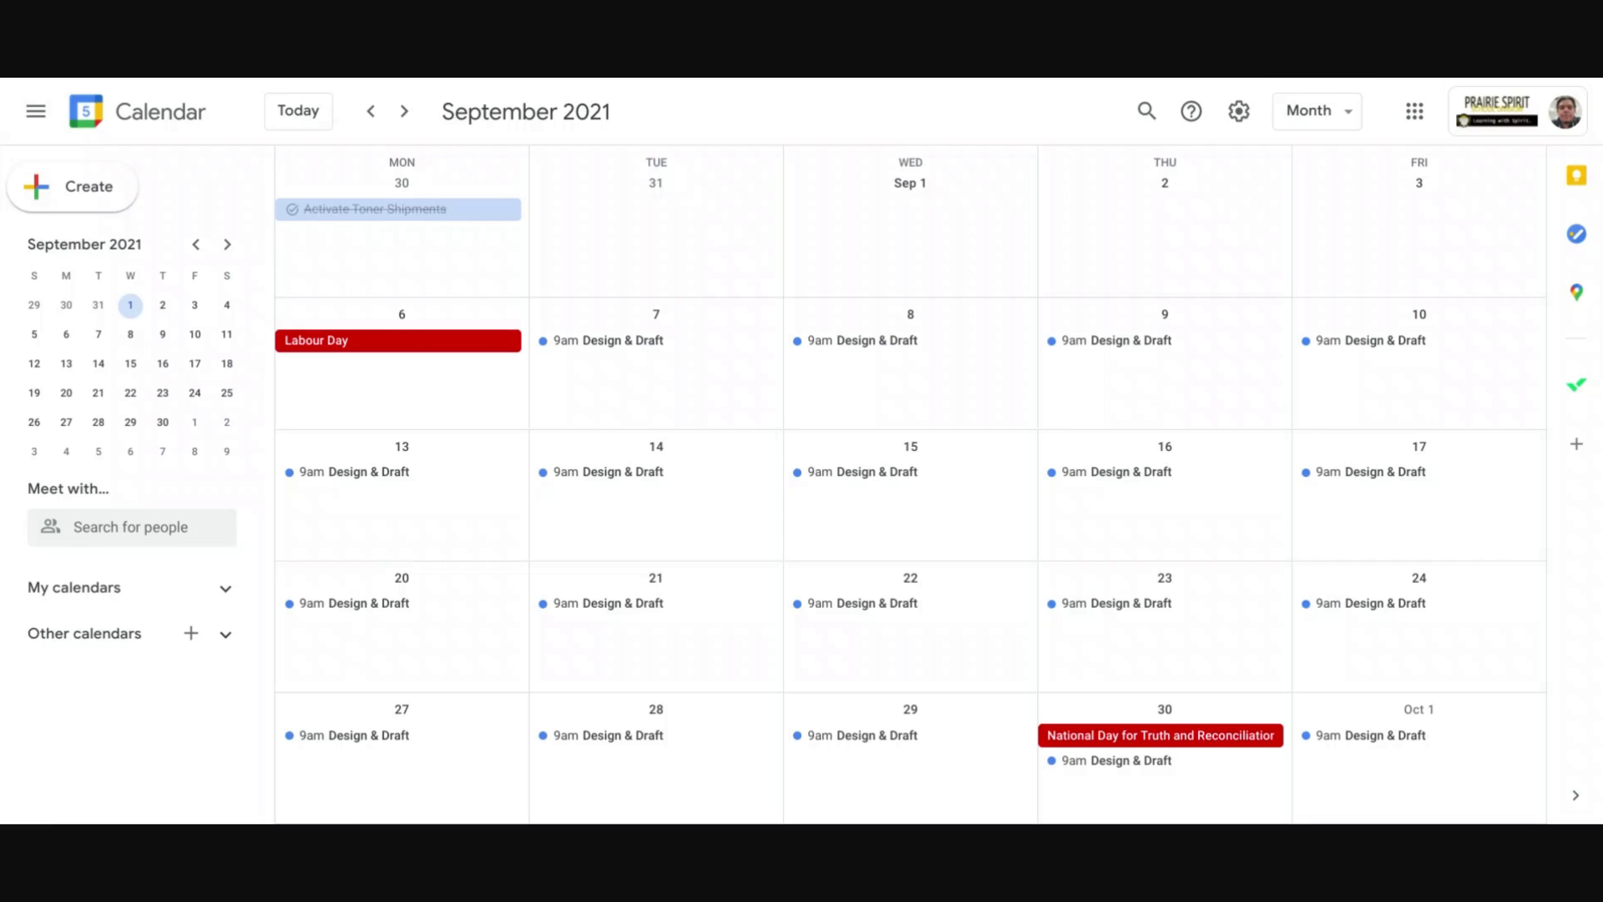
click(645, 342)
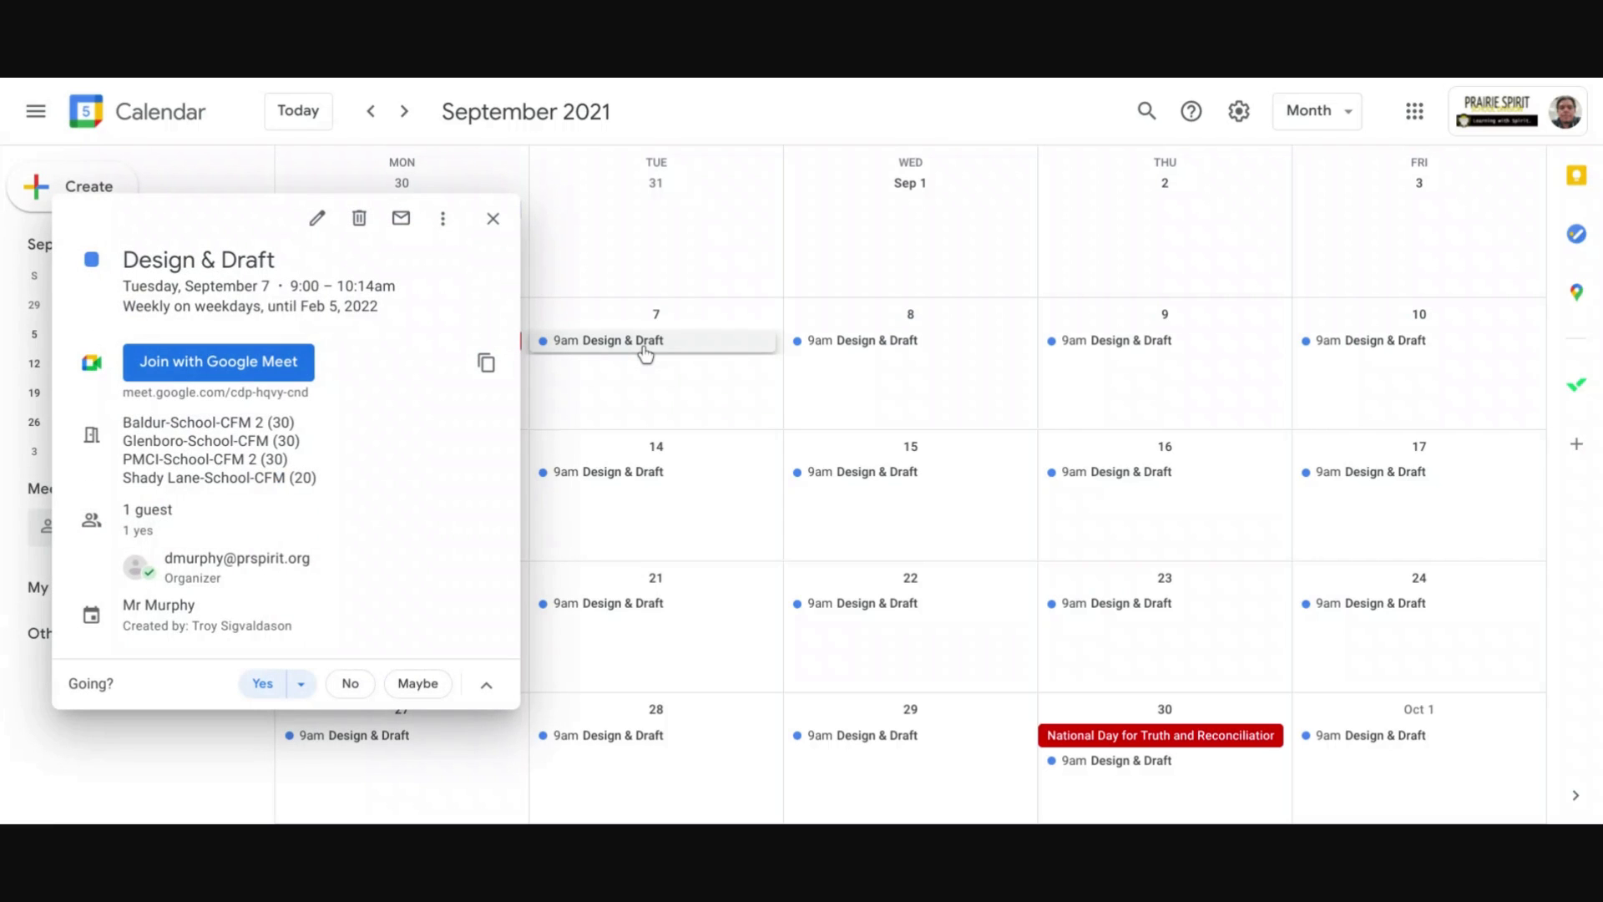